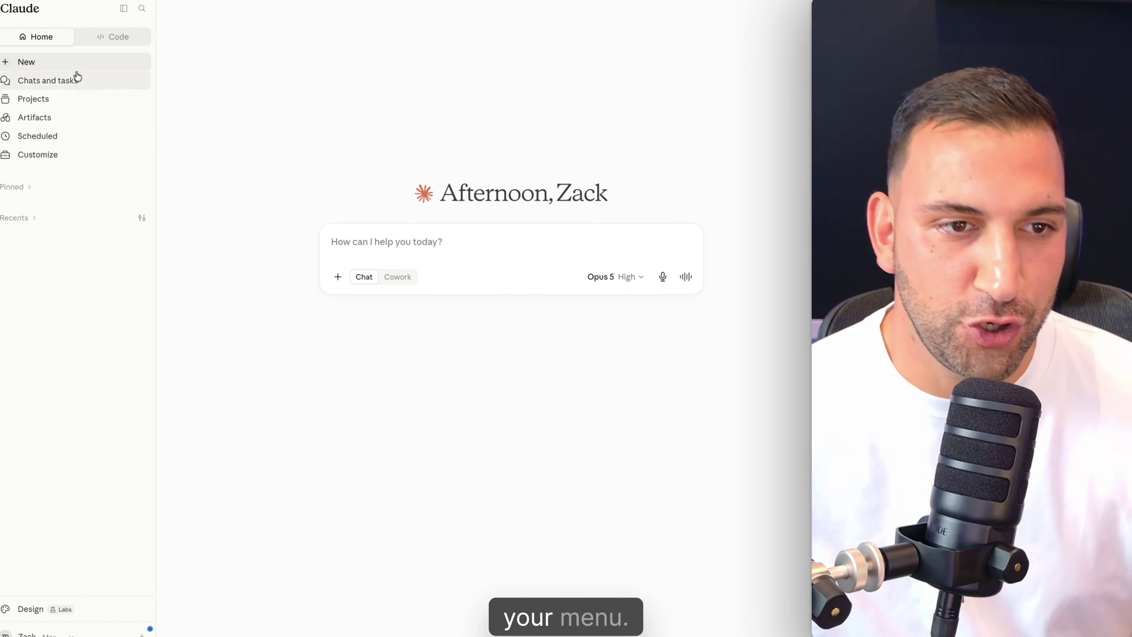
Search the connector directory for "gamma", open the Gamma connector's details and read through its description and tools.
left_click(71, 158)
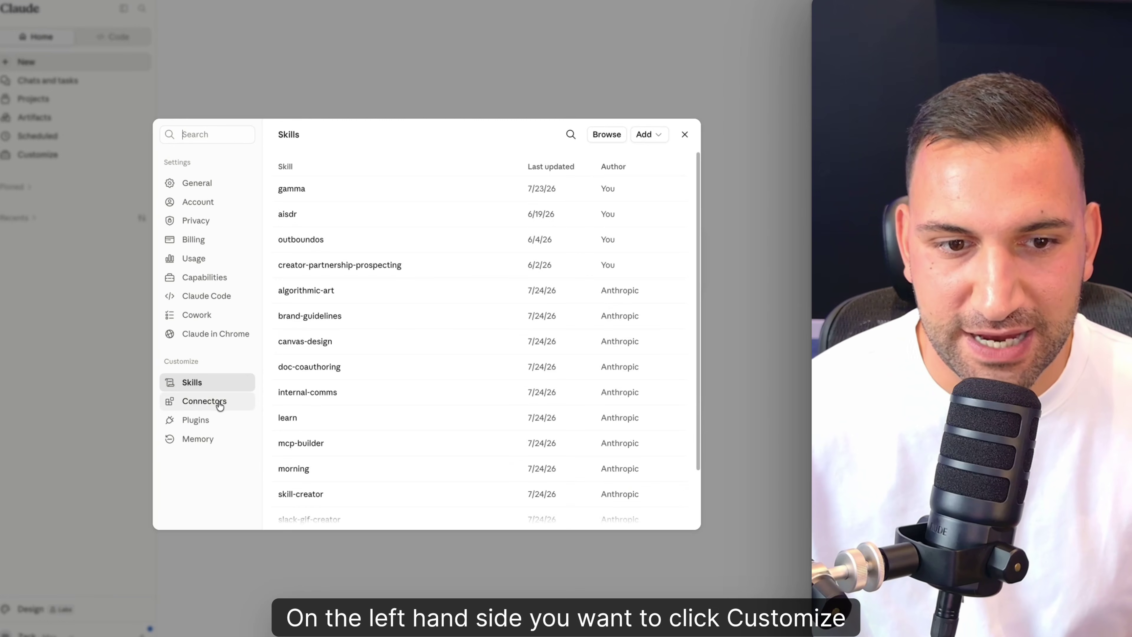
left_click(230, 406)
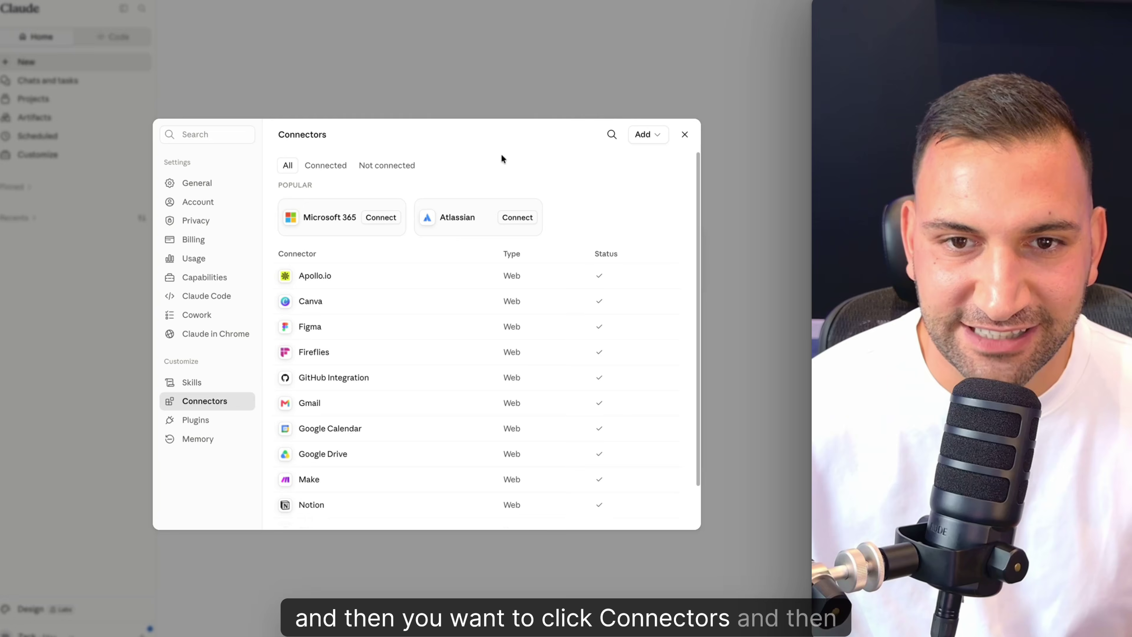
left_click(651, 142)
left_click(599, 156)
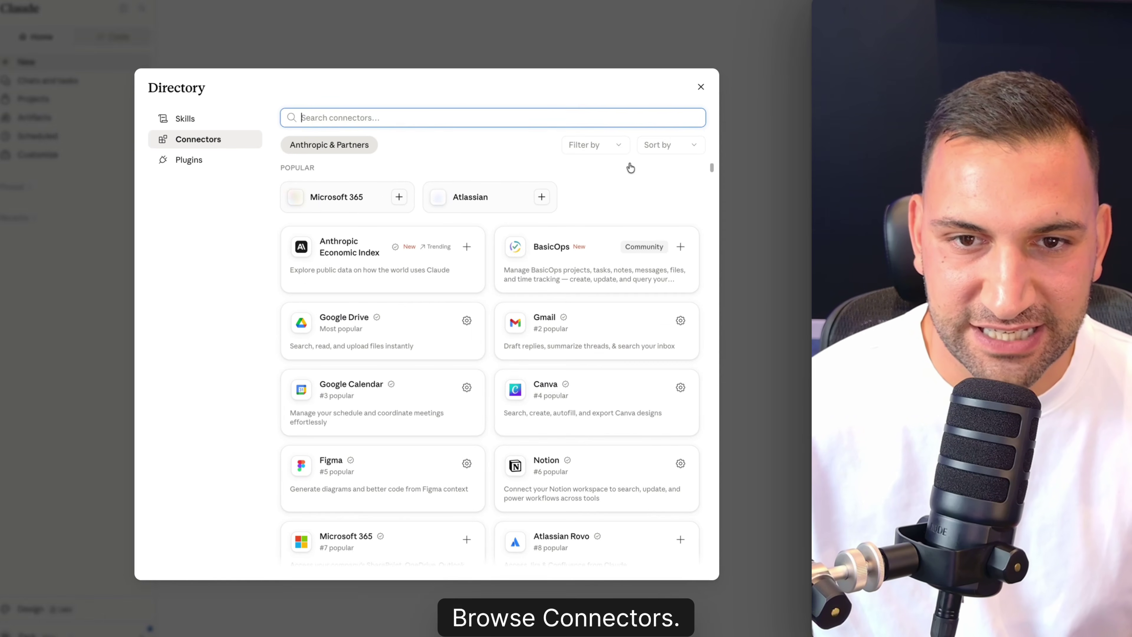
type("gamma")
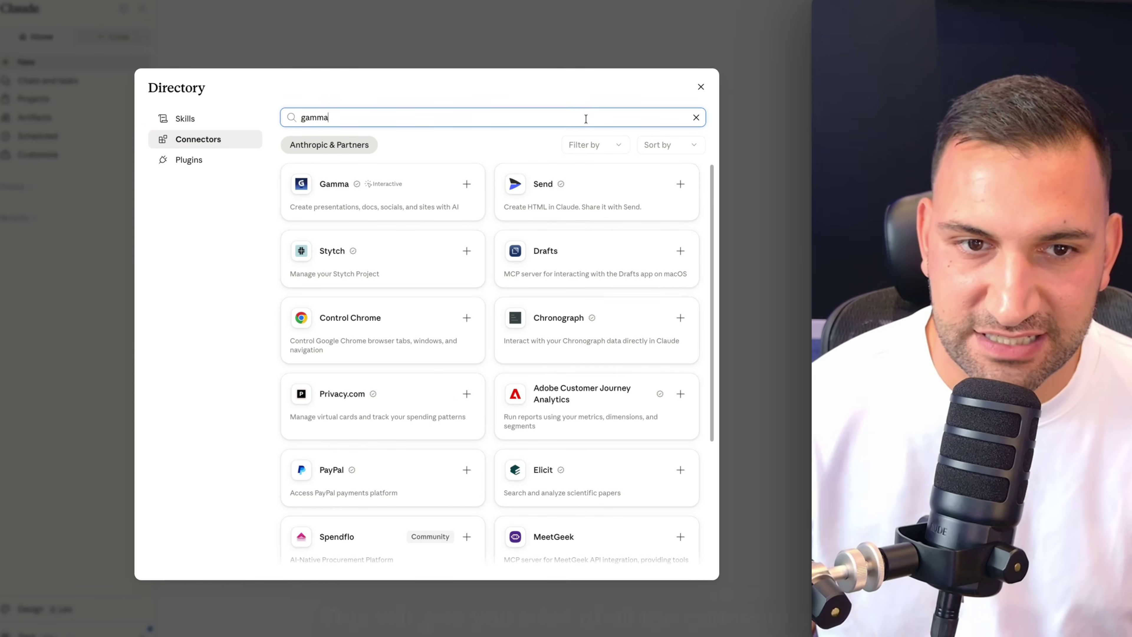
left_click(395, 205)
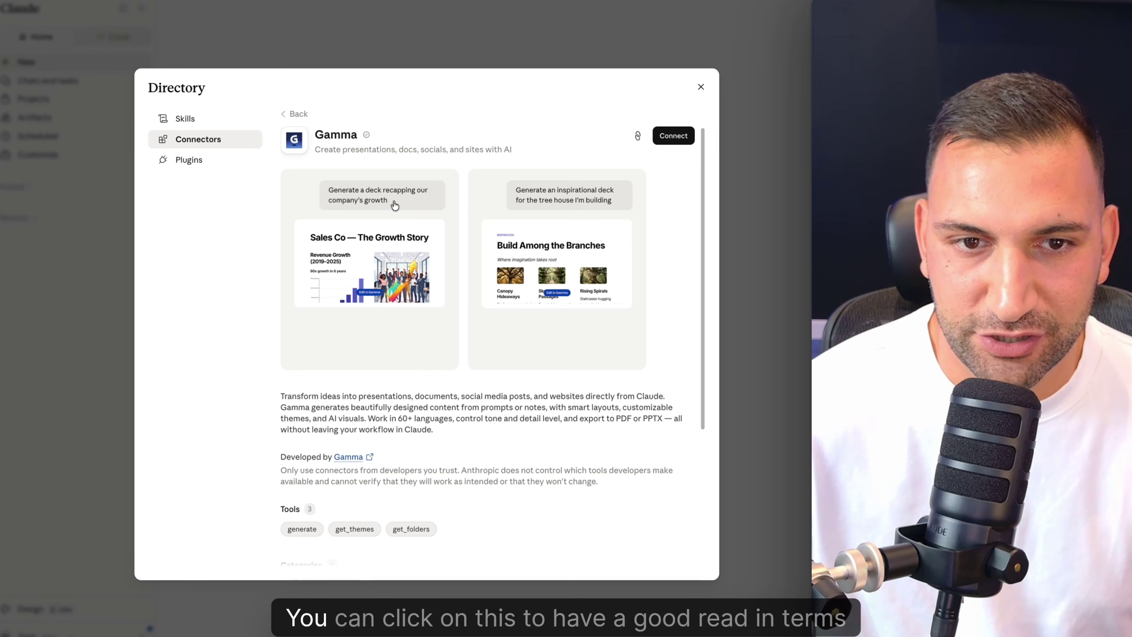
scroll(381, 265, "down", 4)
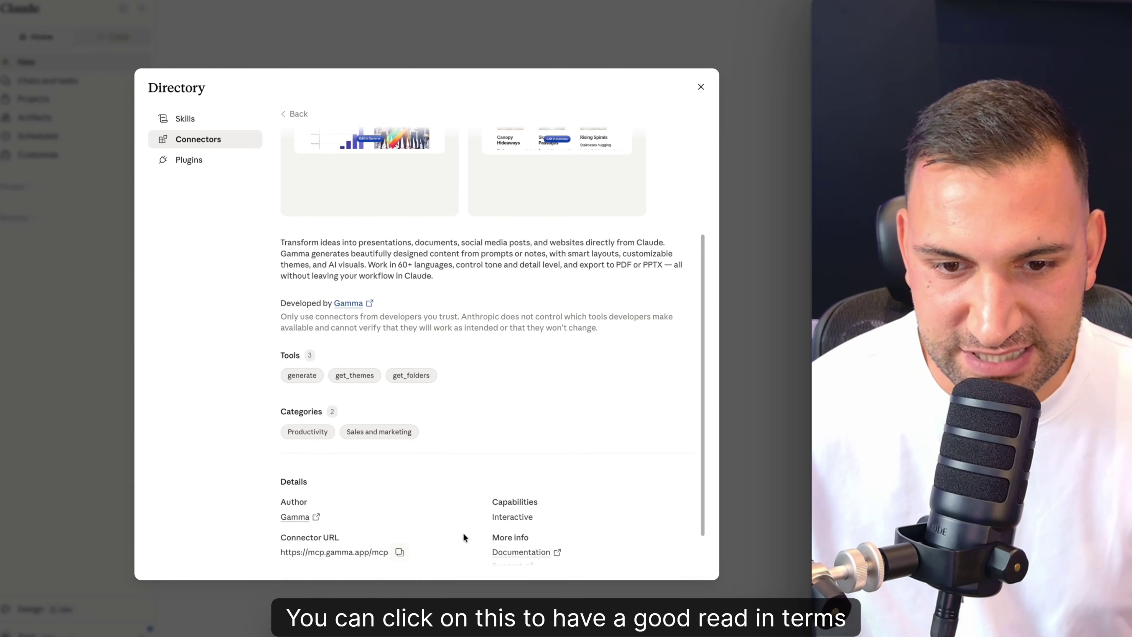
scroll(530, 397, "up", 4)
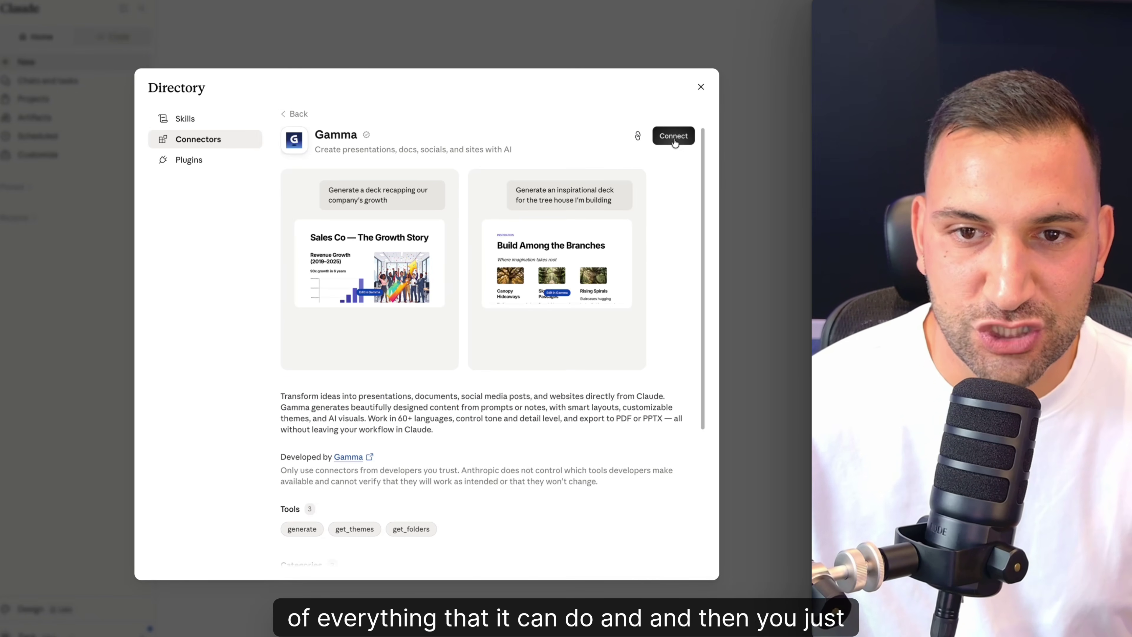
Connect the Gamma connector to Claude, expanding the list of requested permissions before allowing access to the workspace.
left_click(673, 137)
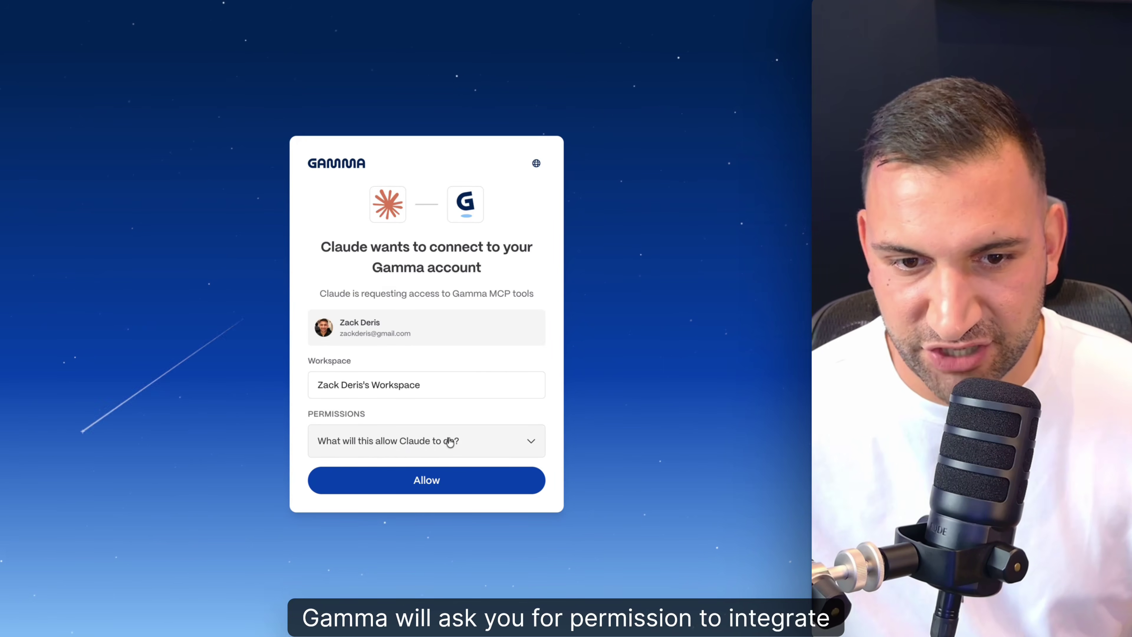
left_click(447, 440)
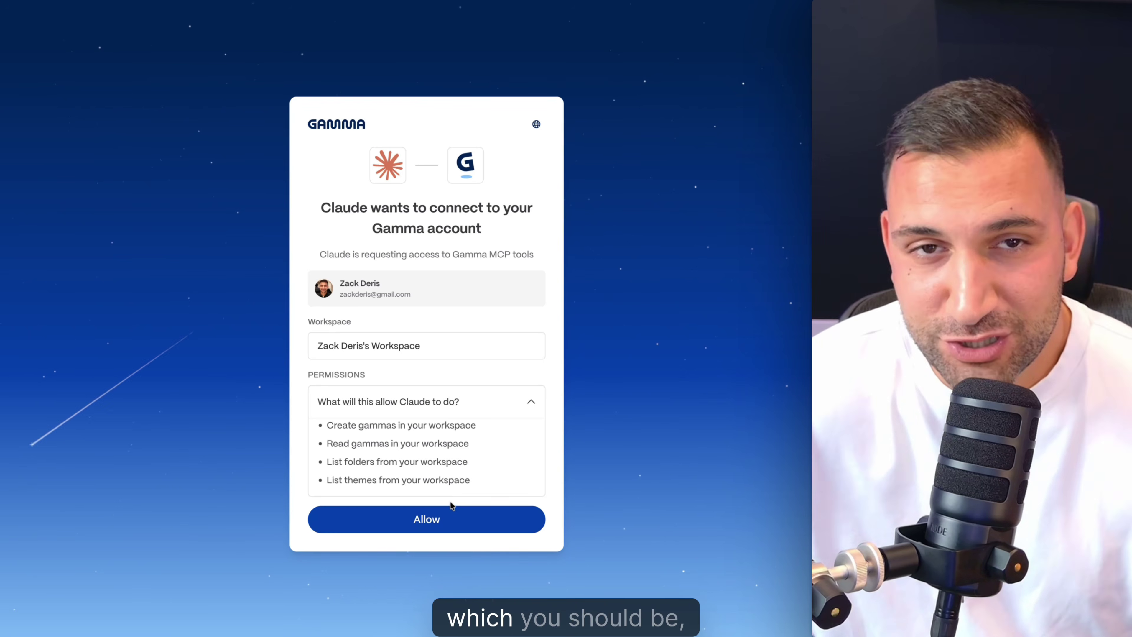
left_click(443, 520)
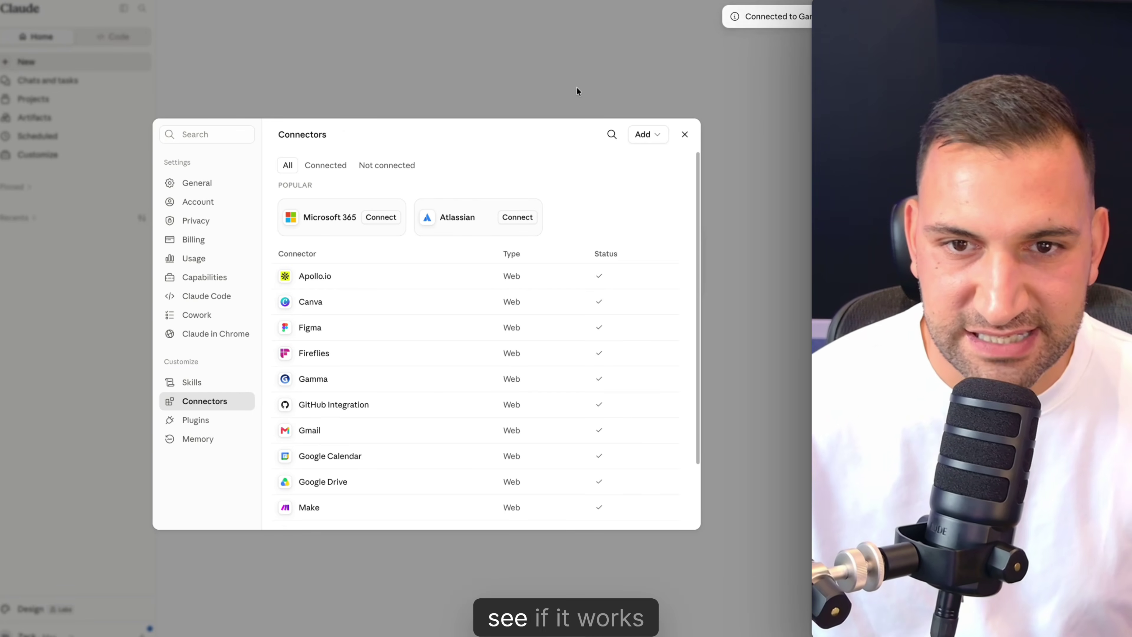
Close the settings and check the connectors offered in the new chat for Gamma.
left_click(577, 87)
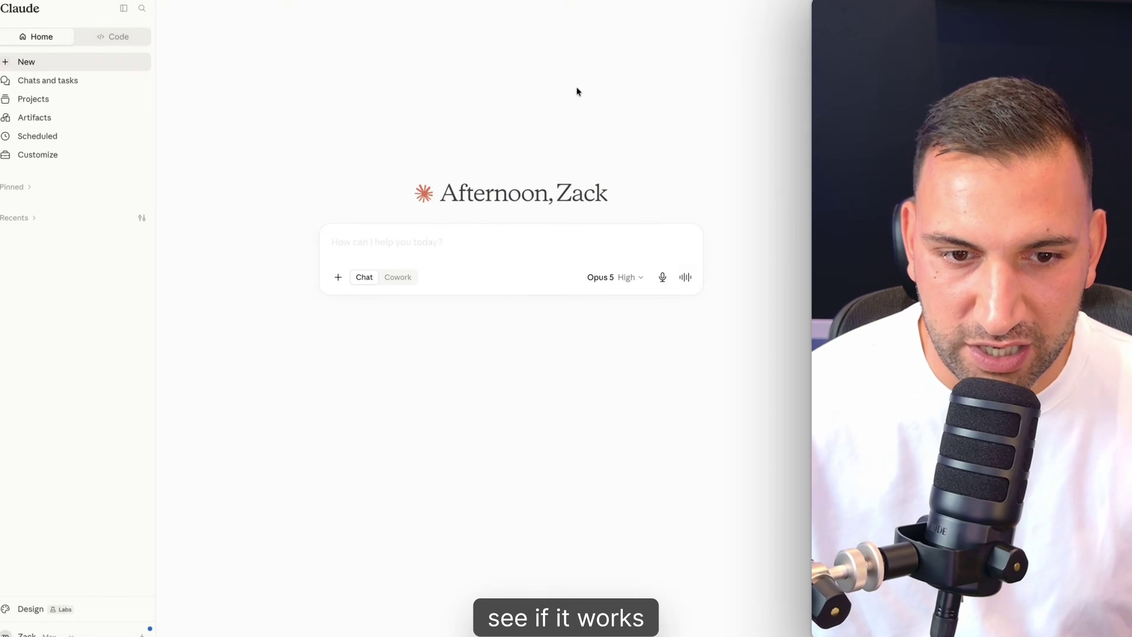
left_click(338, 277)
left_click(377, 396)
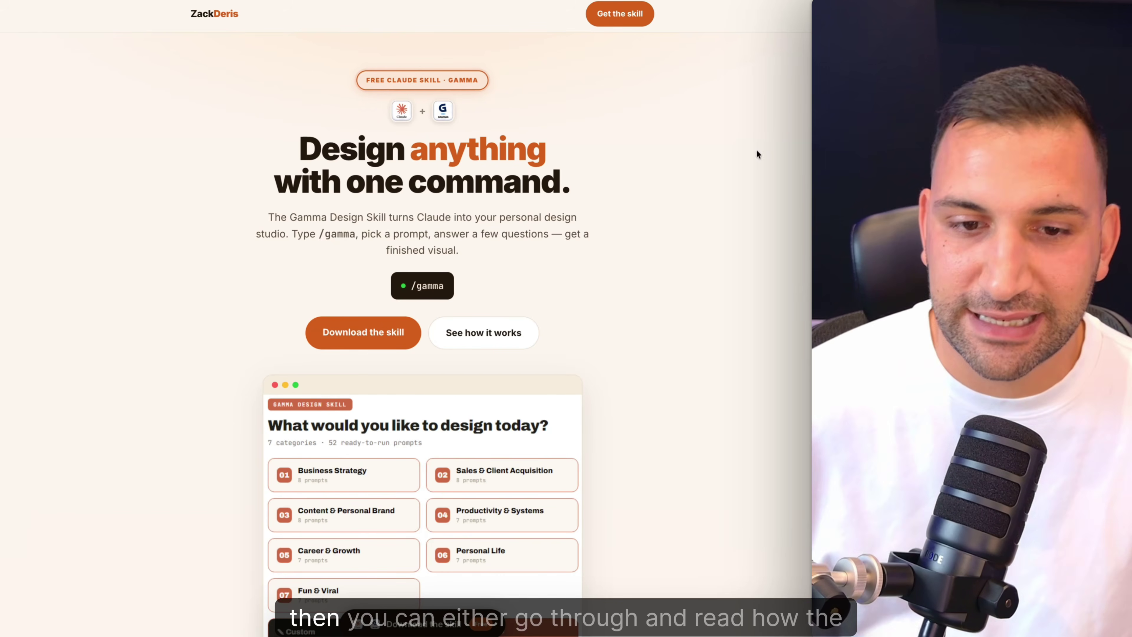
Read through the Gamma Design Skill web page, including its lists of prompts by category.
scroll(446, 299, "down", 5)
scroll(446, 299, "down", 20)
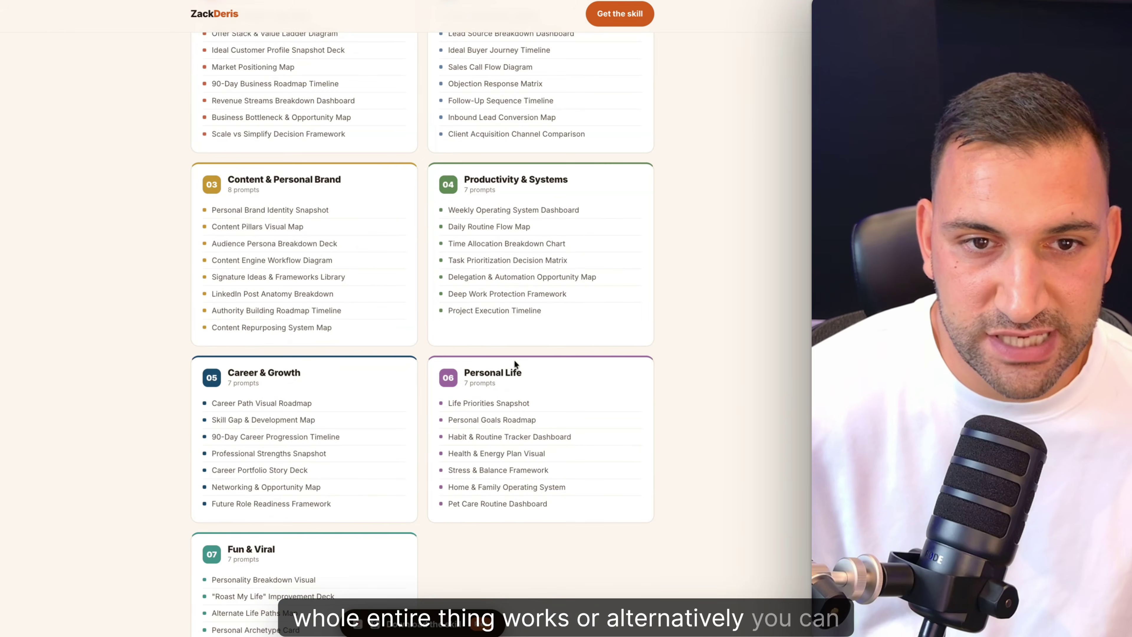
scroll(401, 268, "up", 20)
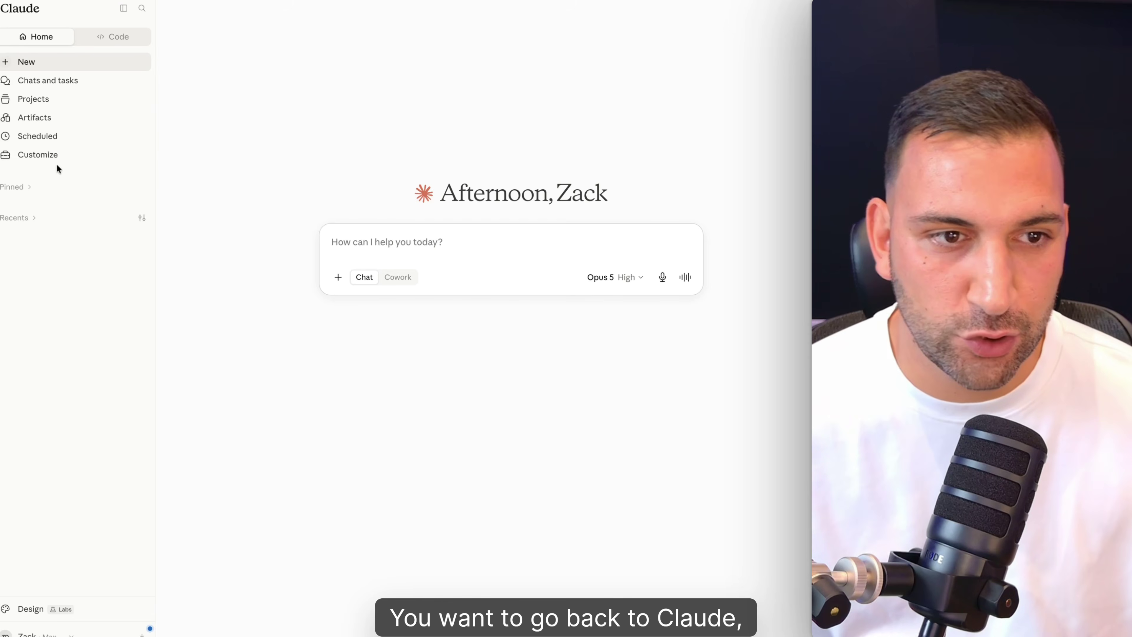
Examine the Upload skill dialog and the list of installed skills, and return to the new chat.
left_click(59, 160)
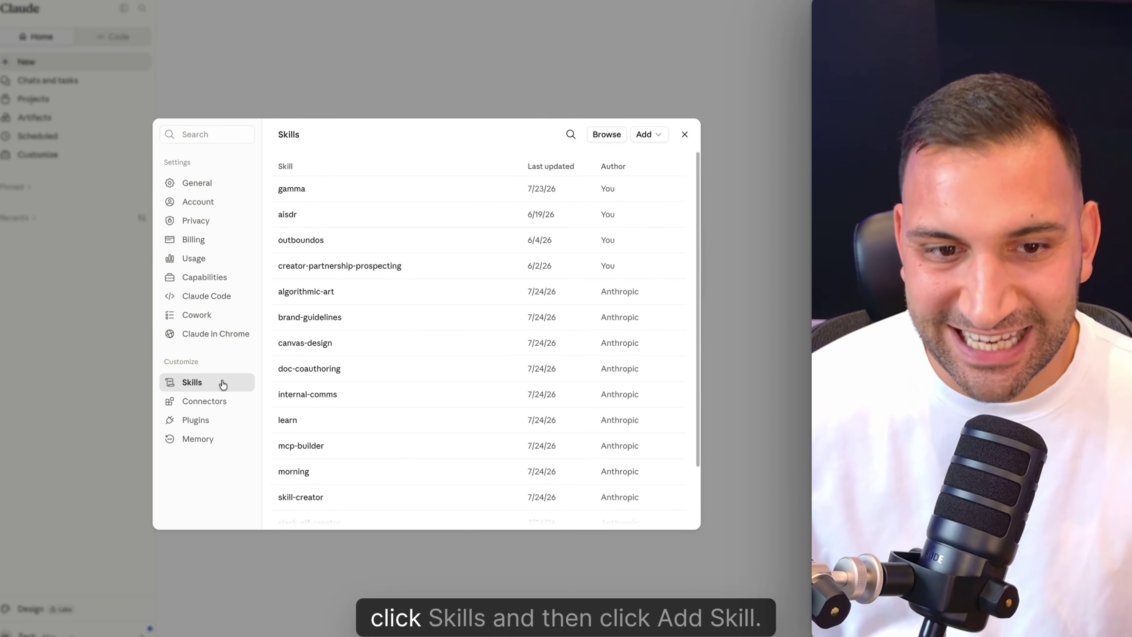
left_click(646, 134)
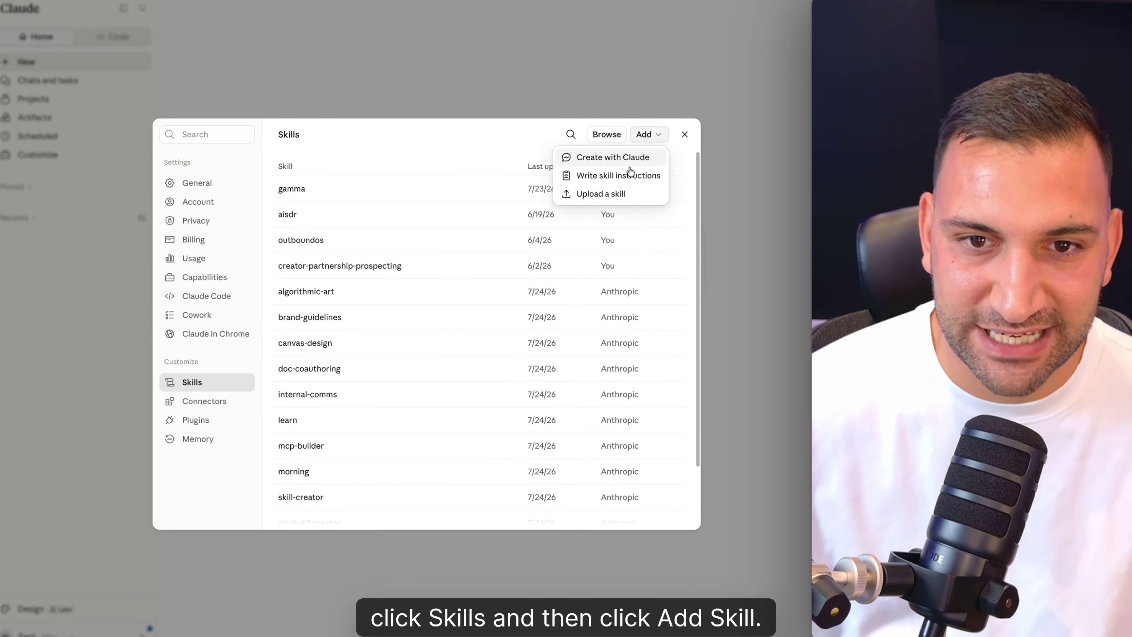
left_click(601, 194)
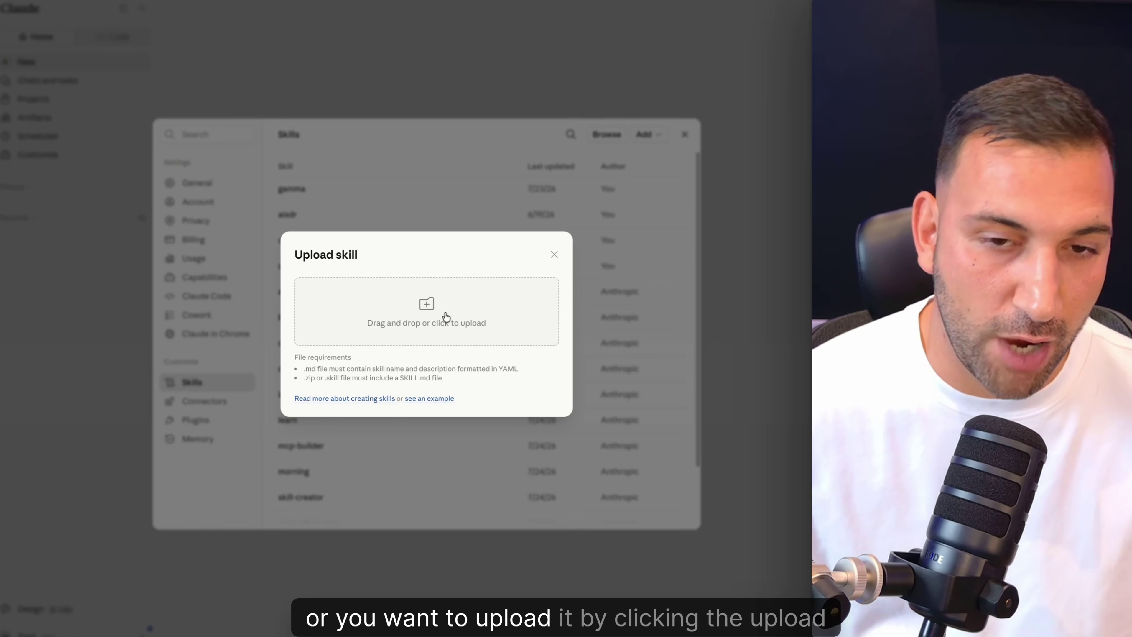
left_click(481, 140)
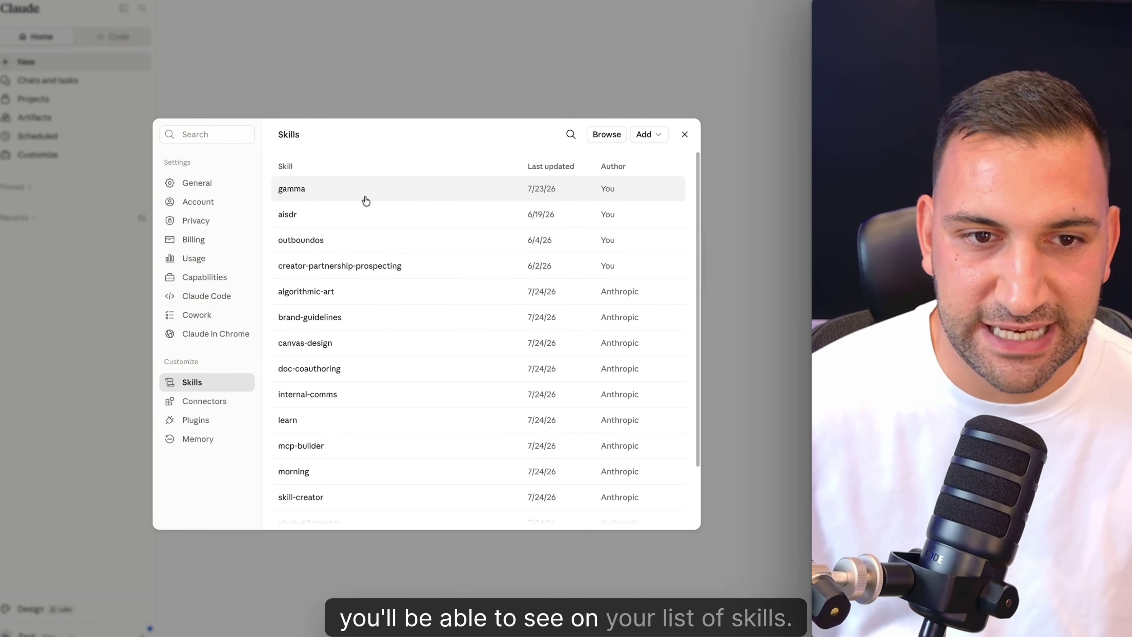
left_click(486, 53)
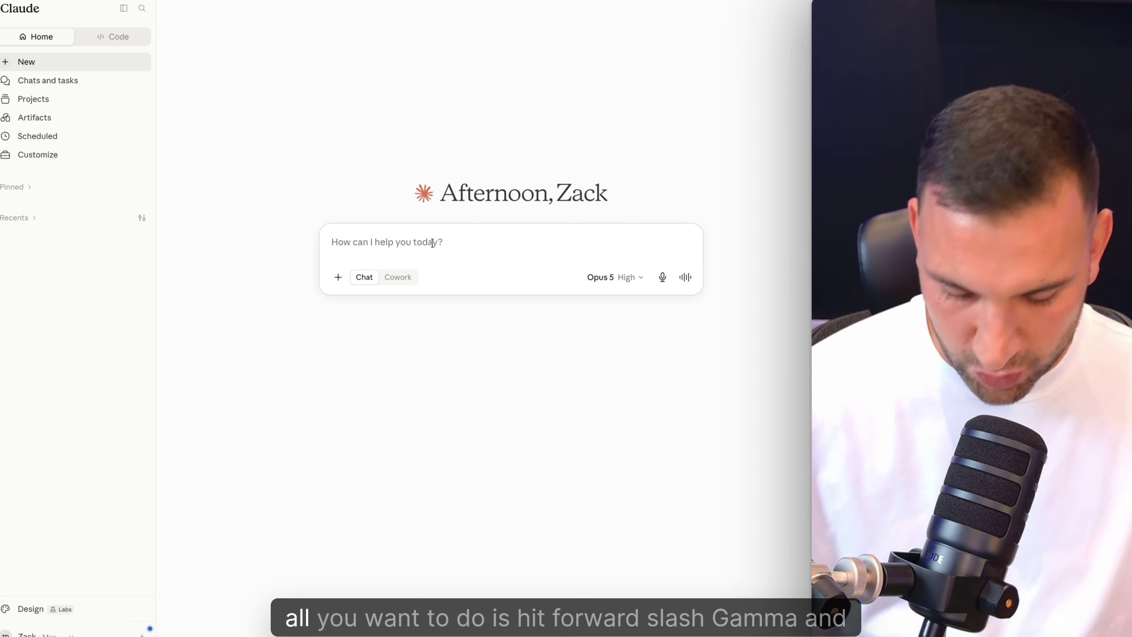
Run the /gamma skill in the new chat.
type("/gamma")
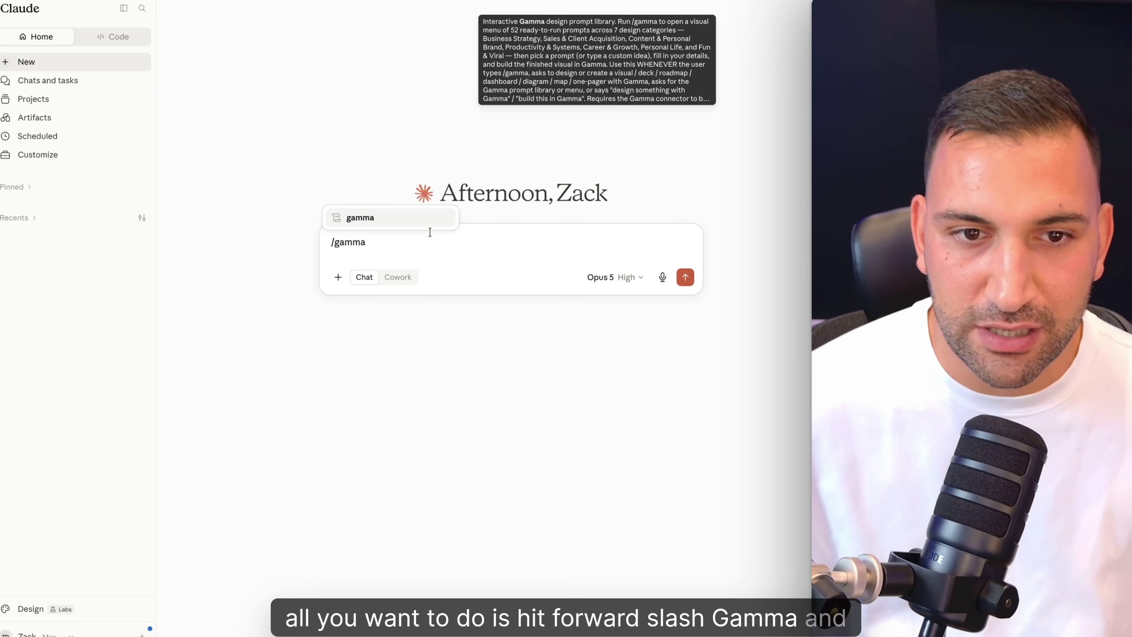
left_click(417, 219)
key("Return")
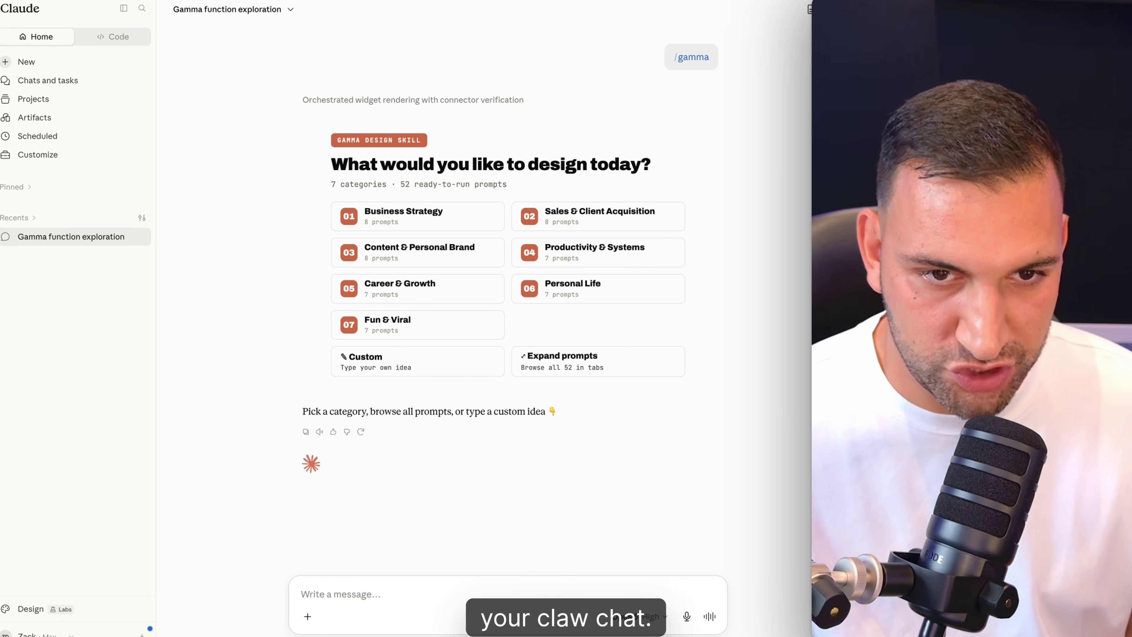
Browse the Business Strategy, Sales & Client Acquisition and Content & Personal Brand prompts, and view the Custom design form.
left_click(422, 218)
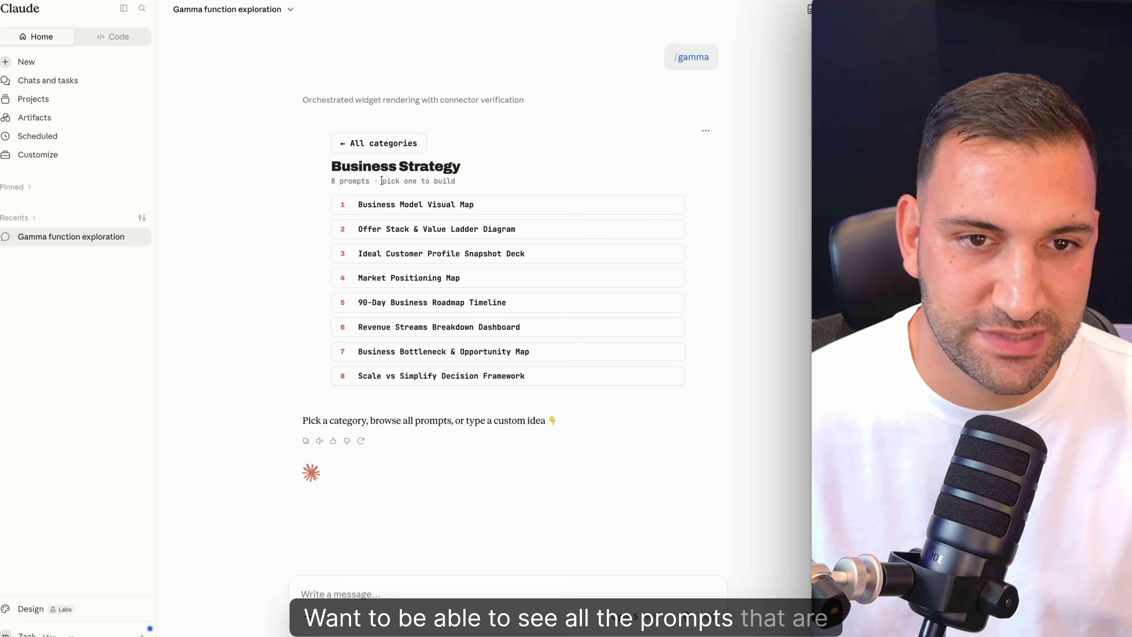
left_click(350, 149)
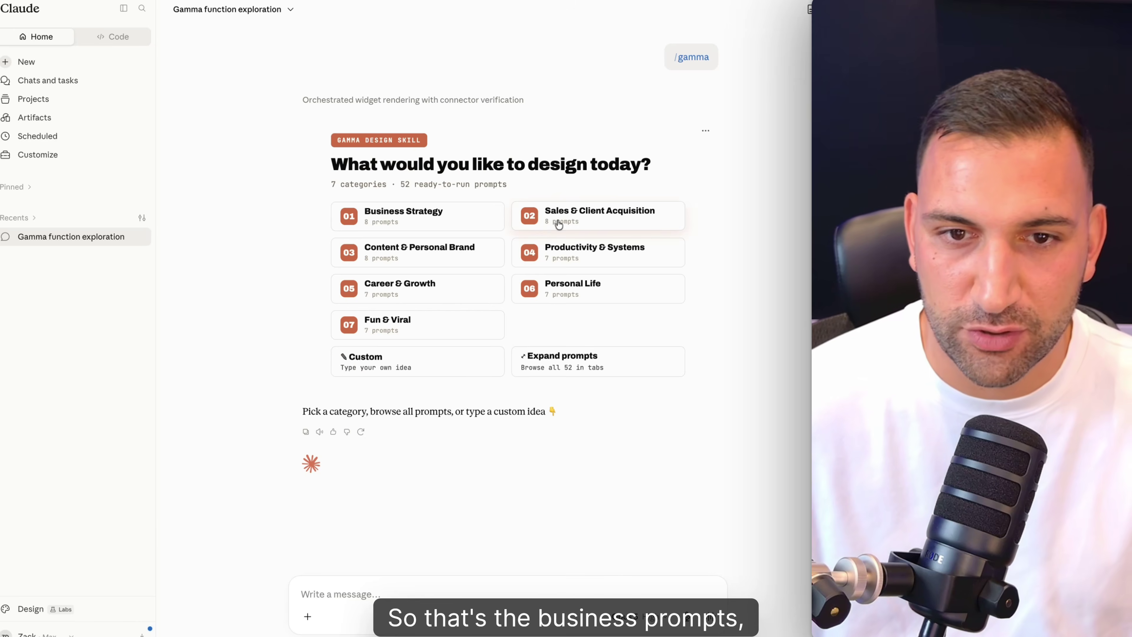
left_click(559, 225)
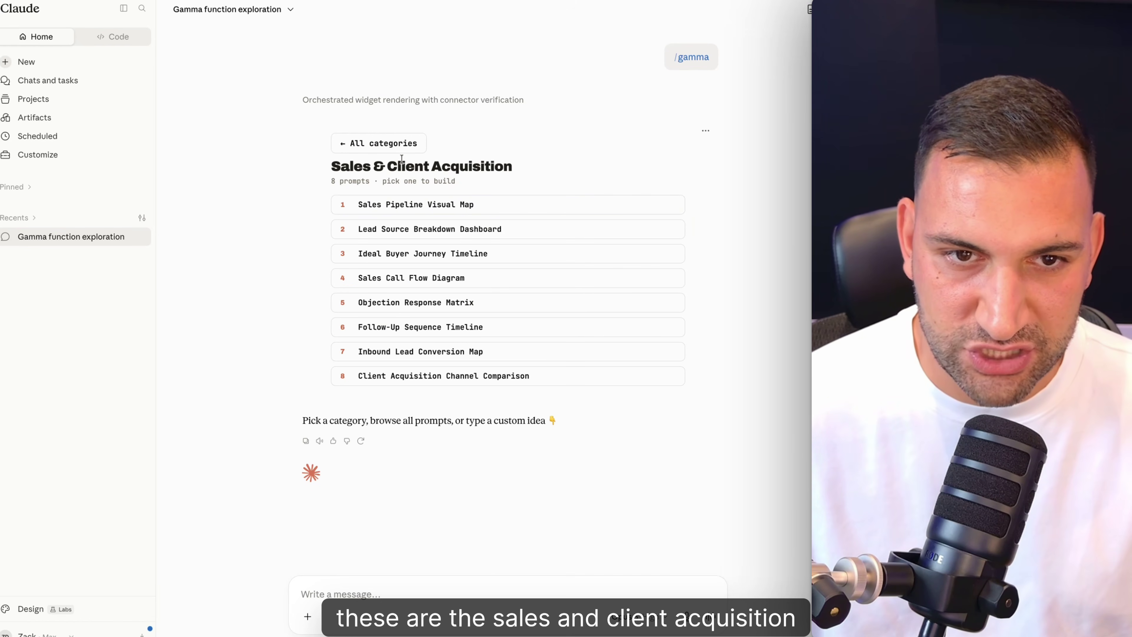
left_click(397, 147)
left_click(467, 257)
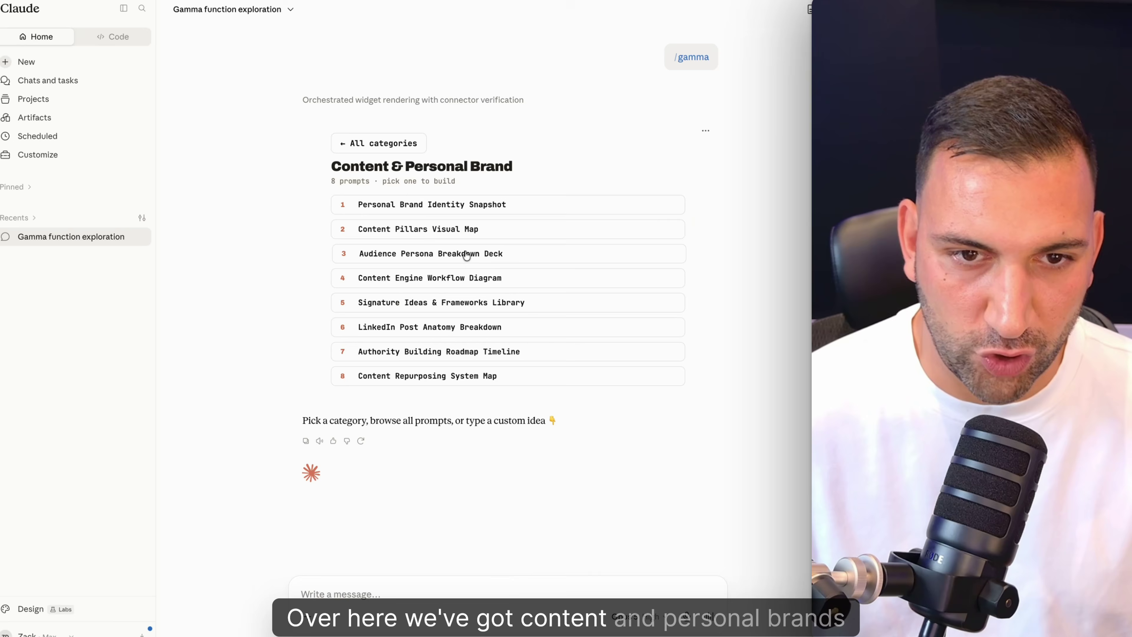
left_click(395, 143)
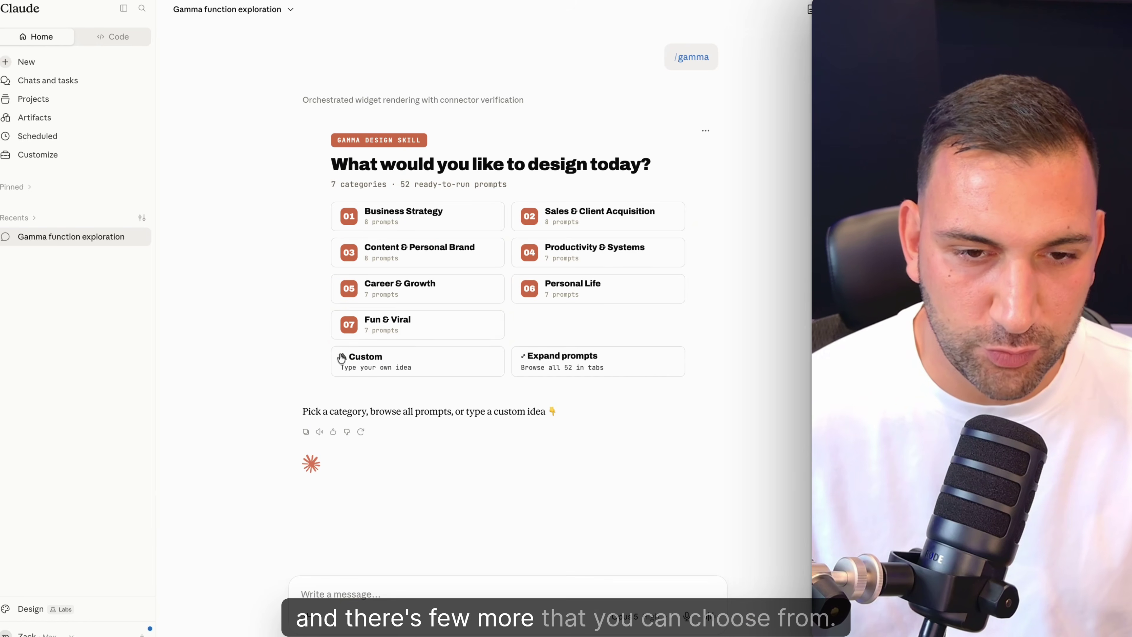
left_click(386, 374)
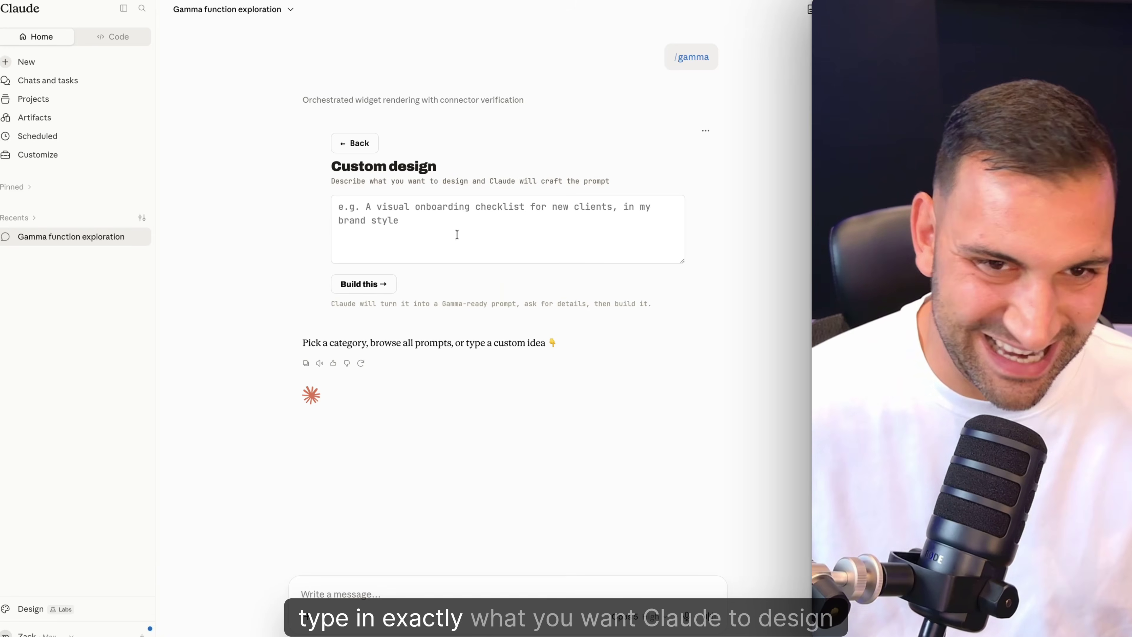
left_click(366, 143)
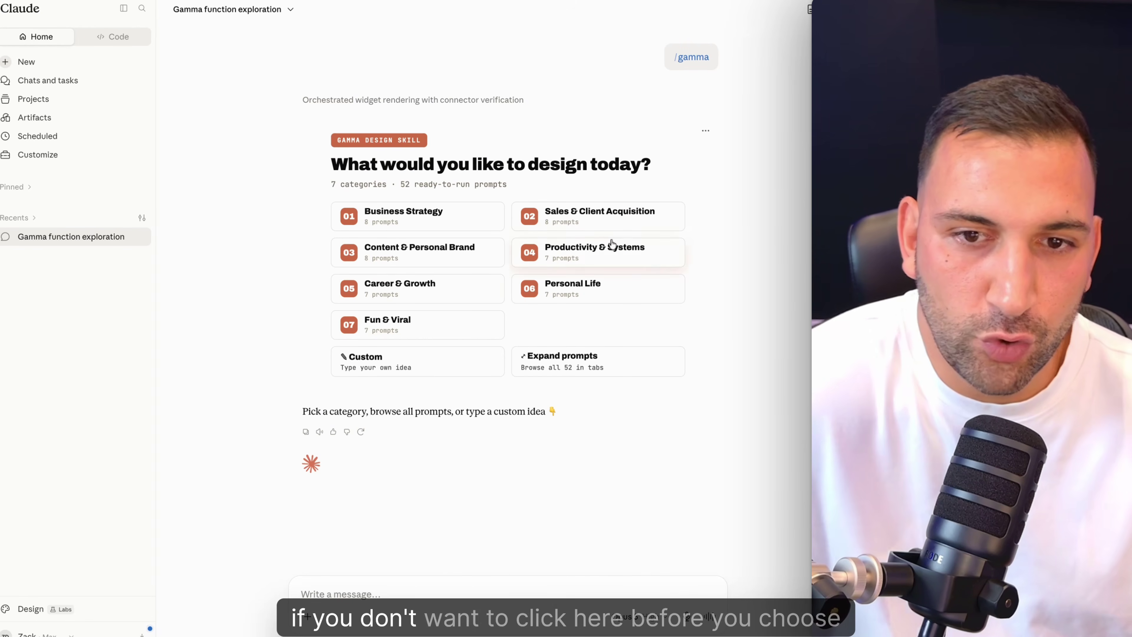
Expand the list of all prompts and browse the categories from Sales & Client Acquisition through Fun & Viral.
left_click(552, 366)
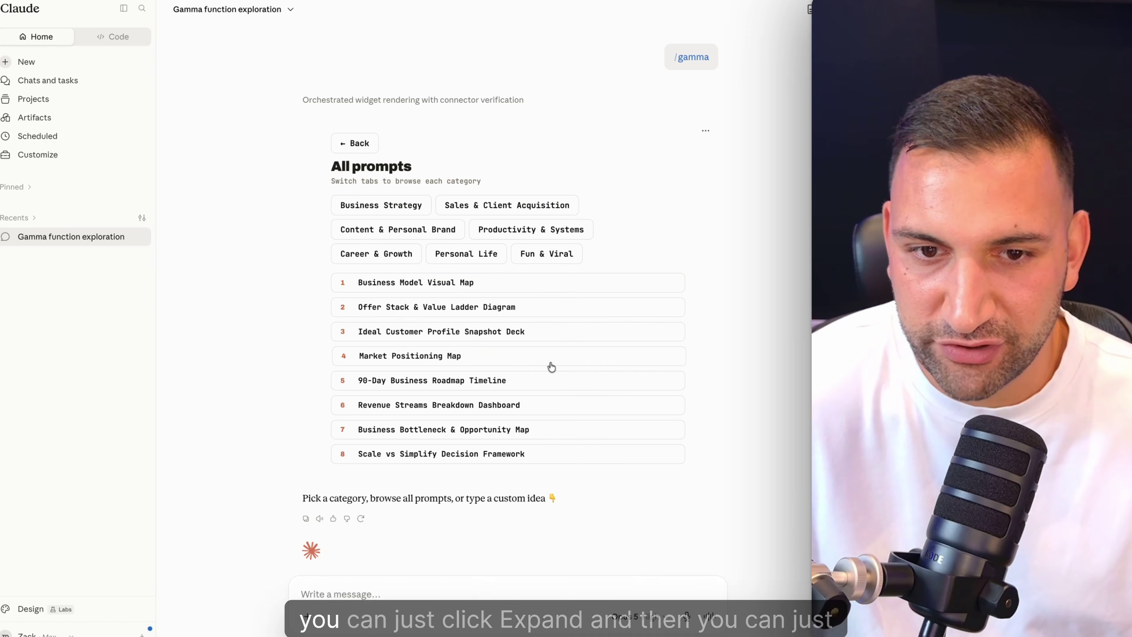
left_click(465, 208)
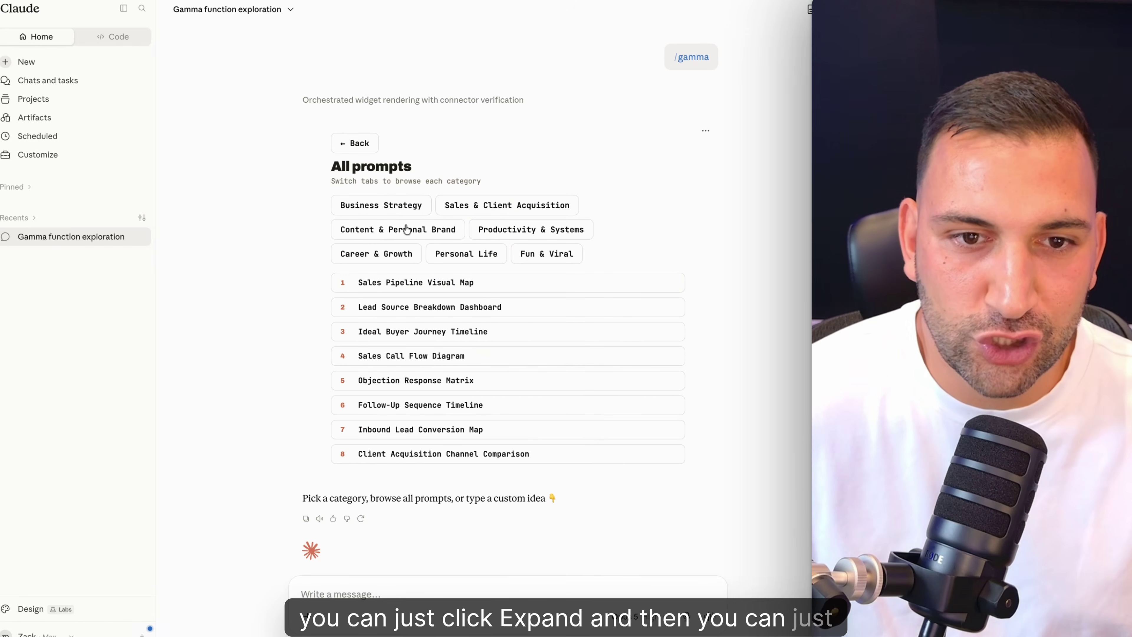
left_click(406, 229)
left_click(494, 232)
left_click(386, 254)
left_click(467, 253)
left_click(551, 259)
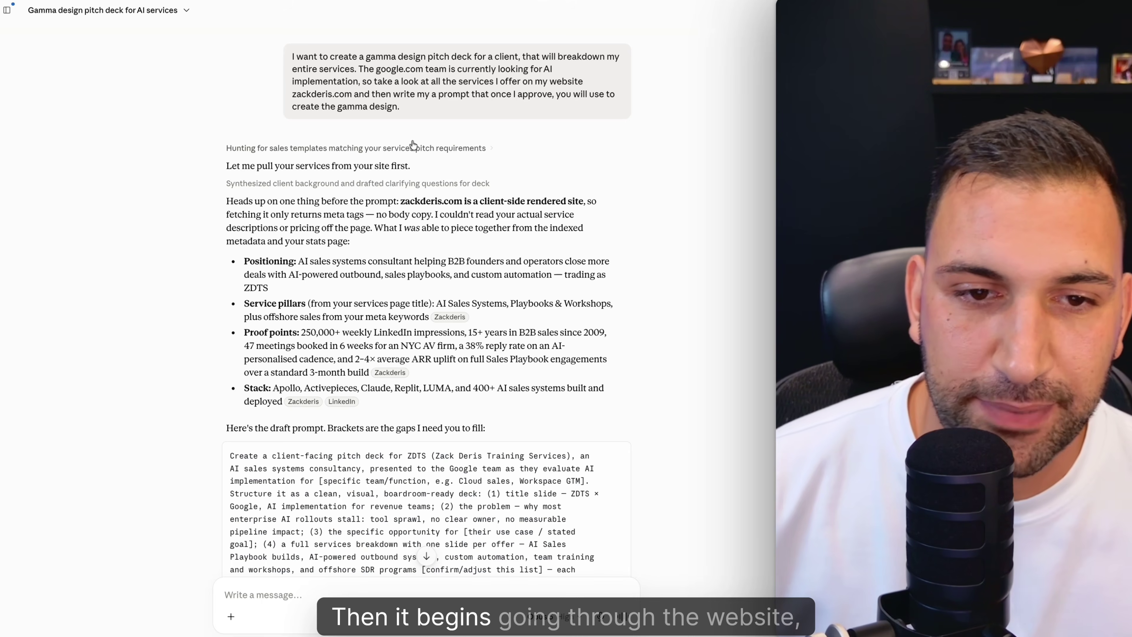
Review the proof points and the drafted Gamma prompt in the AI services pitch deck chat.
scroll(387, 145, "down", 3)
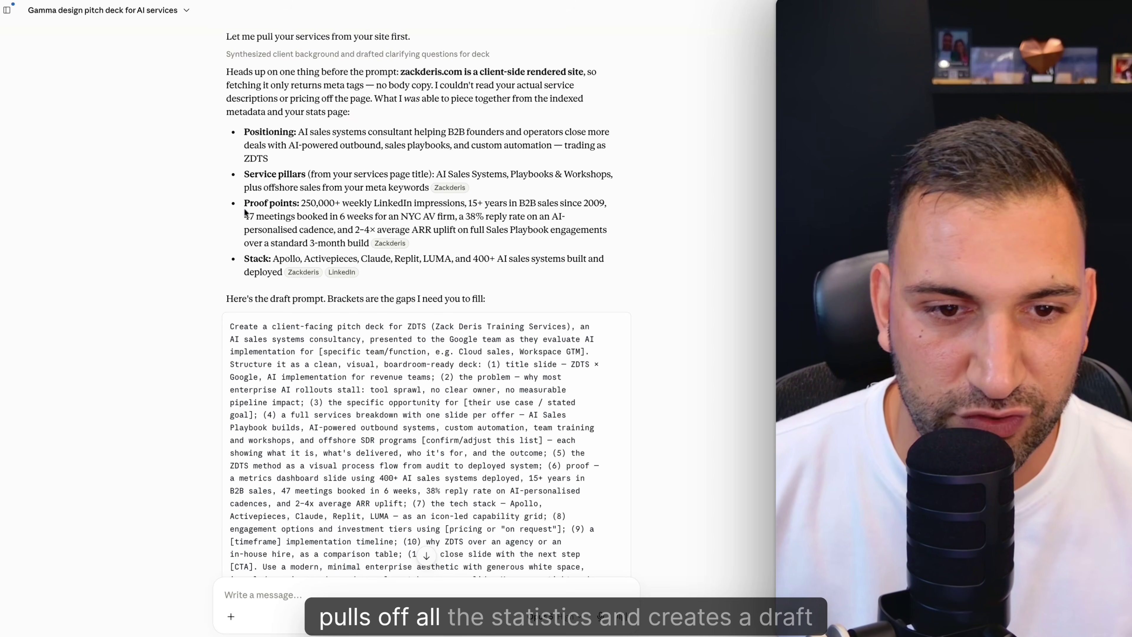
left_click_drag(245, 204, 568, 229)
scroll(243, 192, "down", 4)
left_click_drag(230, 160, 459, 413)
Review Claude's six follow-up questions about the pitch deck and the reply choosing Workspace GTM.
scroll(417, 378, "down", 7)
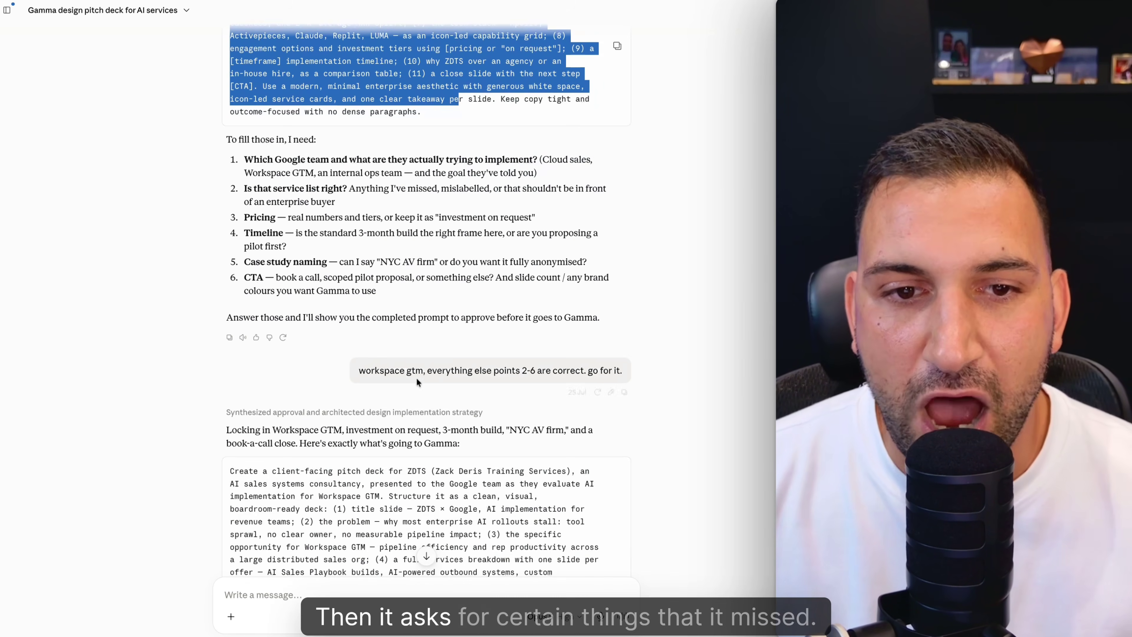
left_click_drag(244, 157, 389, 289)
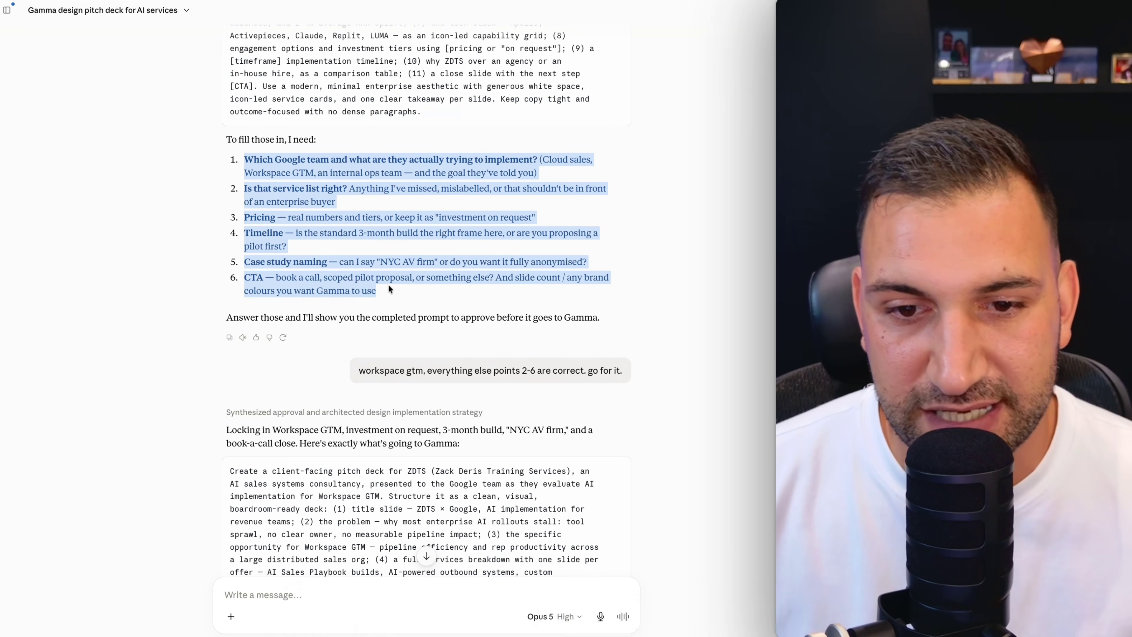
left_click_drag(365, 370, 391, 369)
left_click_drag(466, 372, 572, 377)
left_click(400, 377)
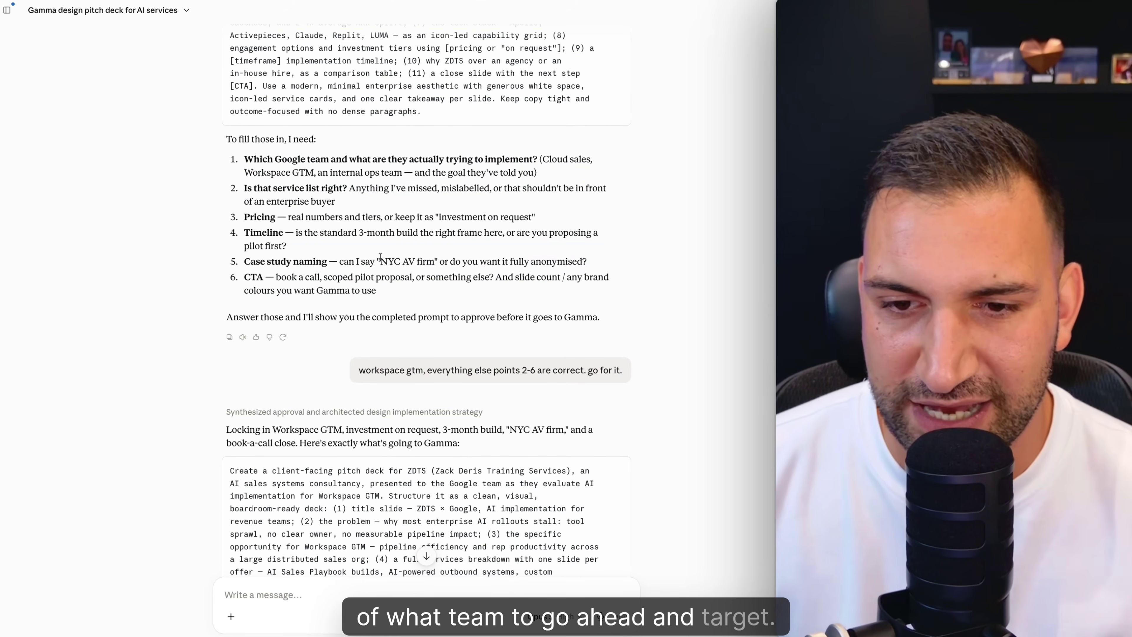
Review the final Gamma prompt, the ZDTS × Google deck preview and Claude's build notes in the pitch deck chat.
scroll(312, 214, "down", 5)
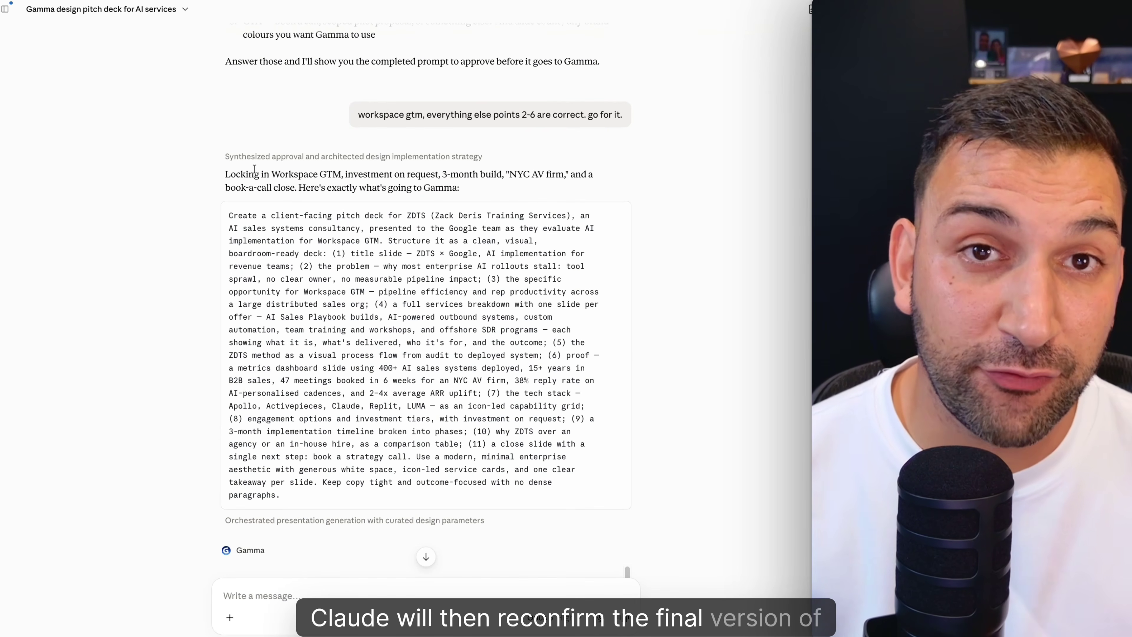
scroll(261, 178, "down", 4)
scroll(261, 178, "down", 2)
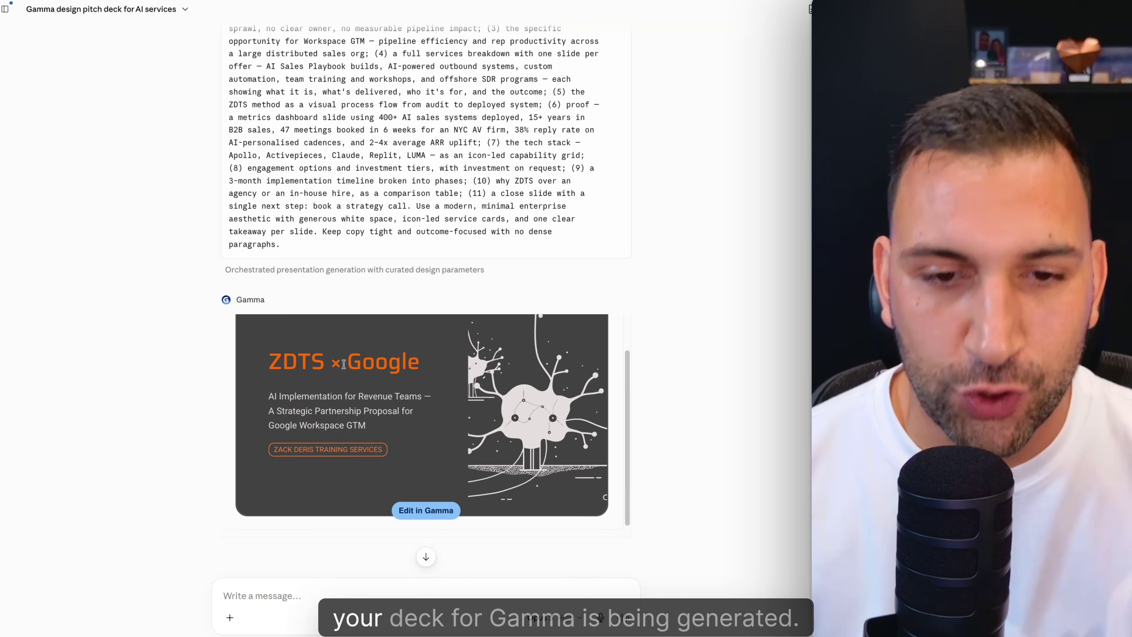
scroll(320, 283, "down", 2)
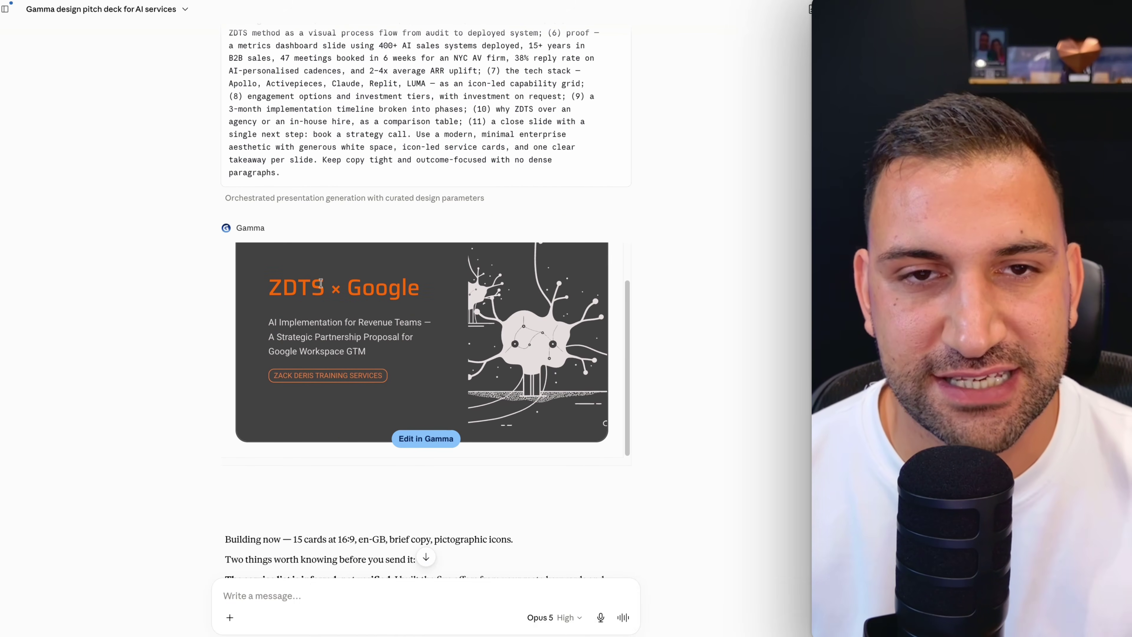
scroll(321, 283, "down", 2)
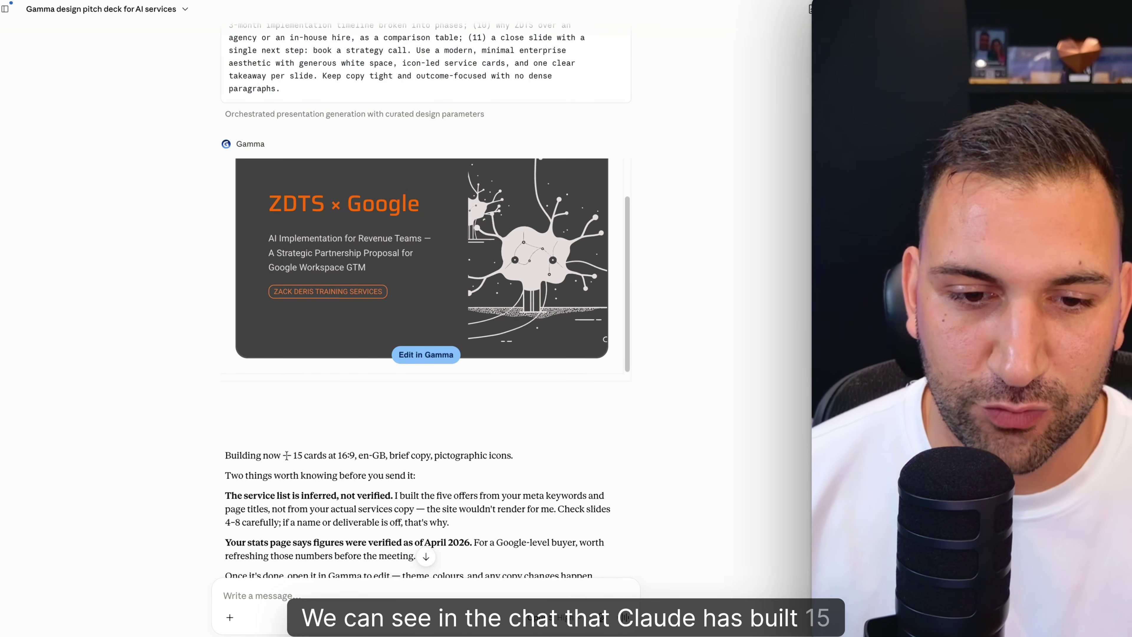
left_click_drag(285, 455, 355, 455)
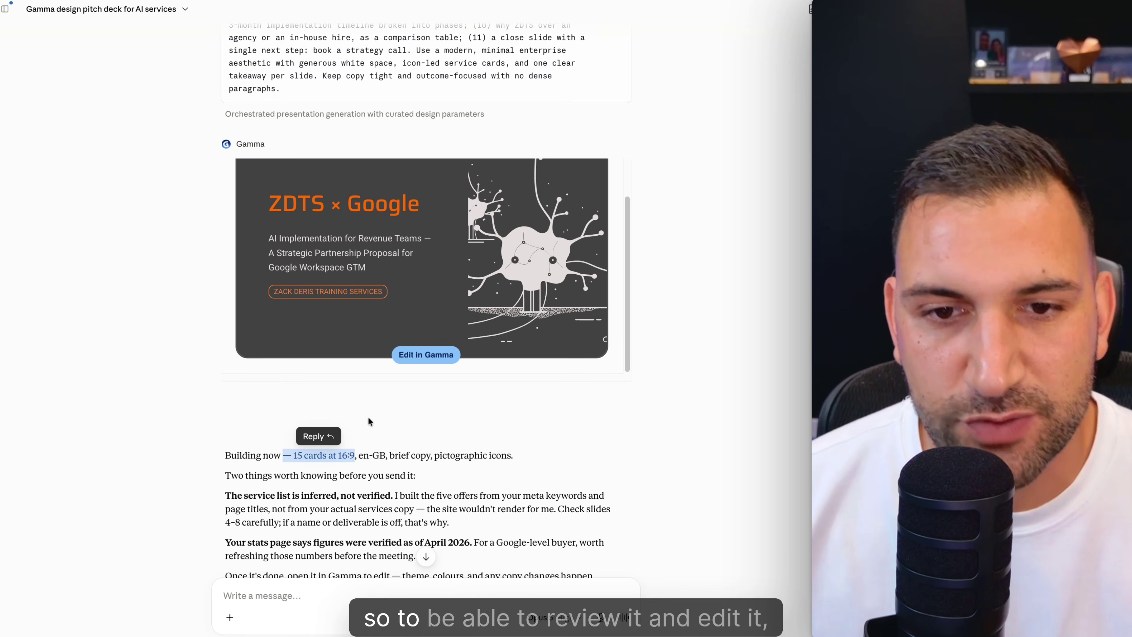
Open the ZDTS × Google deck in Gamma and view its slides from the title to The Opportunity for Workspace GTM.
left_click(419, 362)
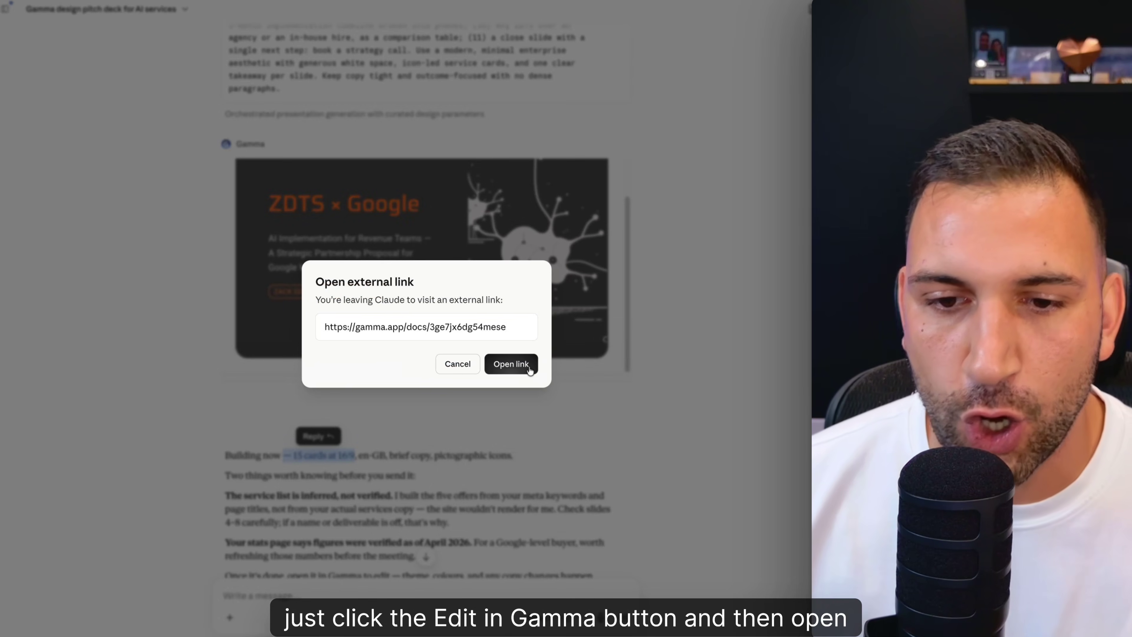
left_click(511, 364)
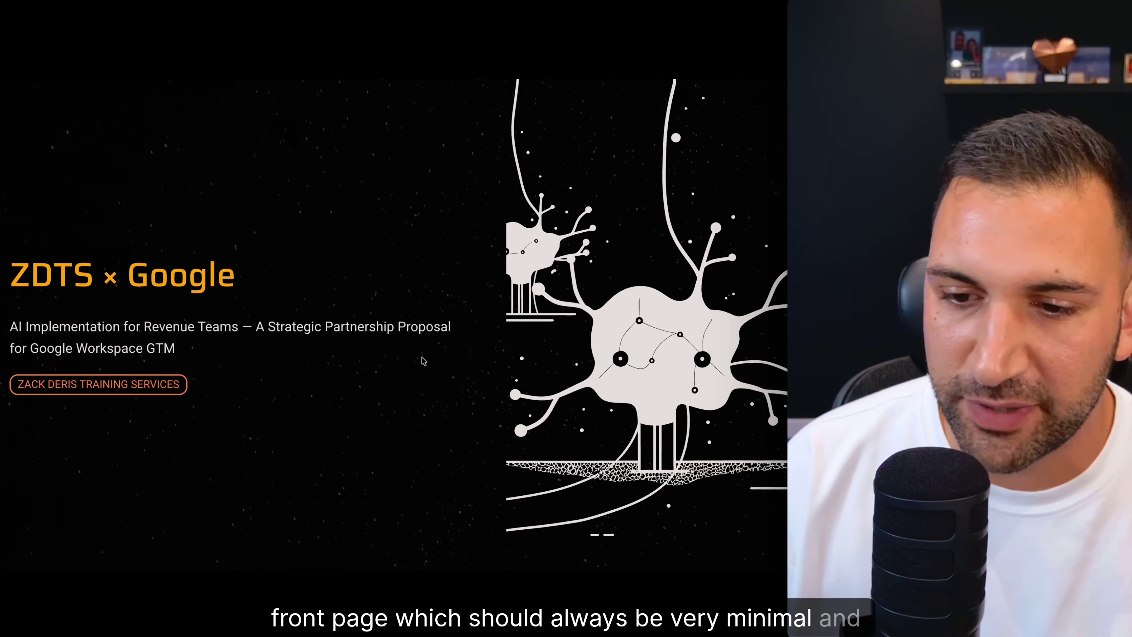
left_click(761, 563)
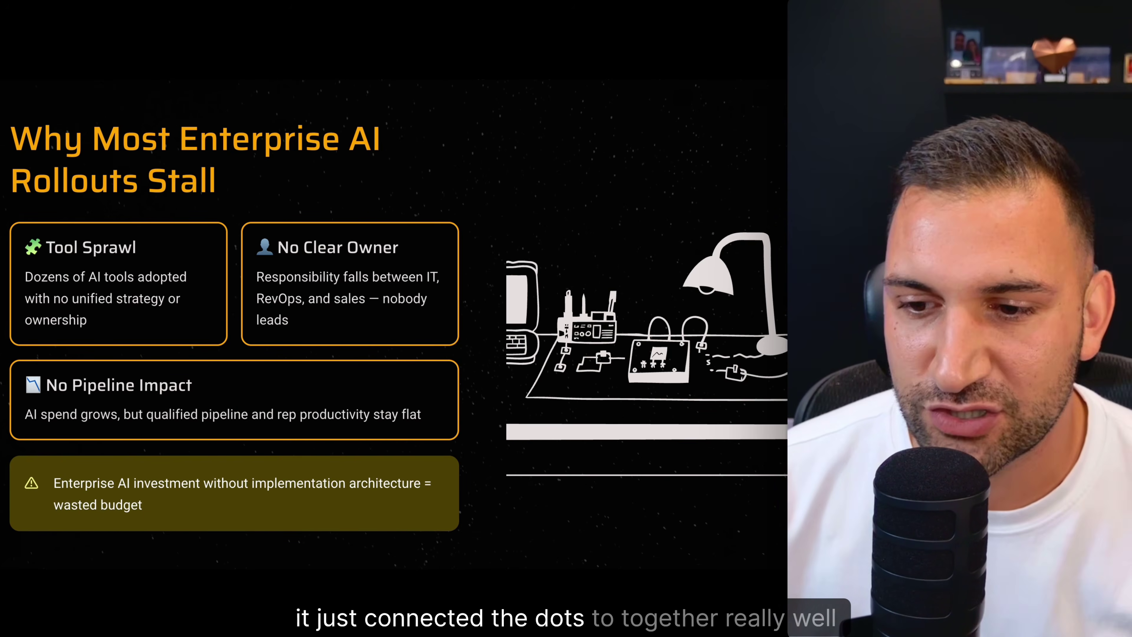
left_click(729, 547)
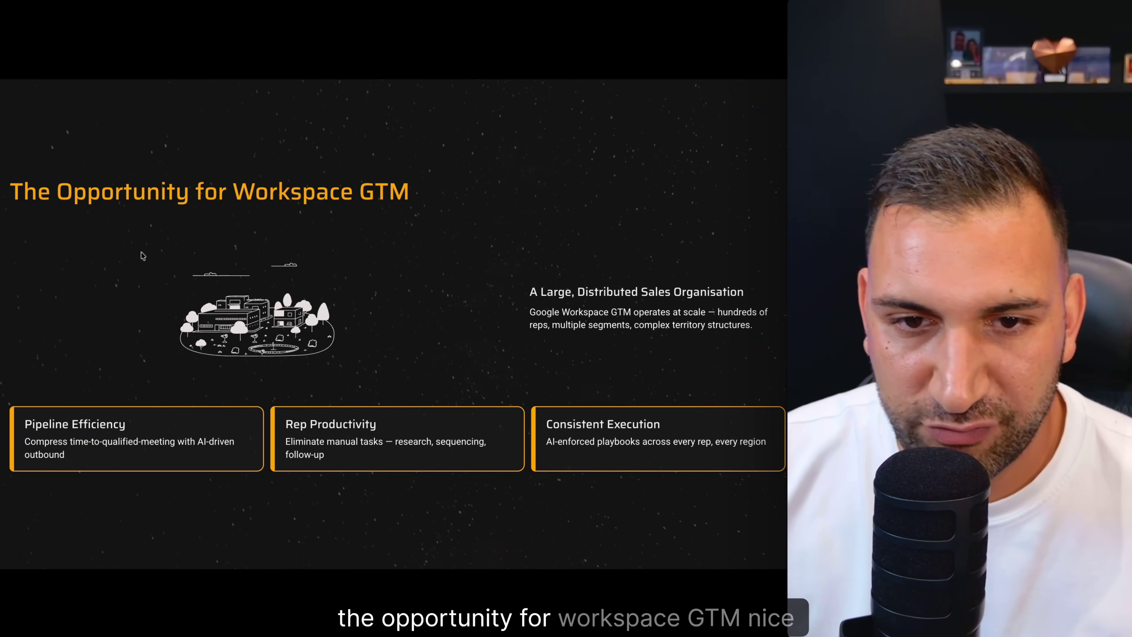
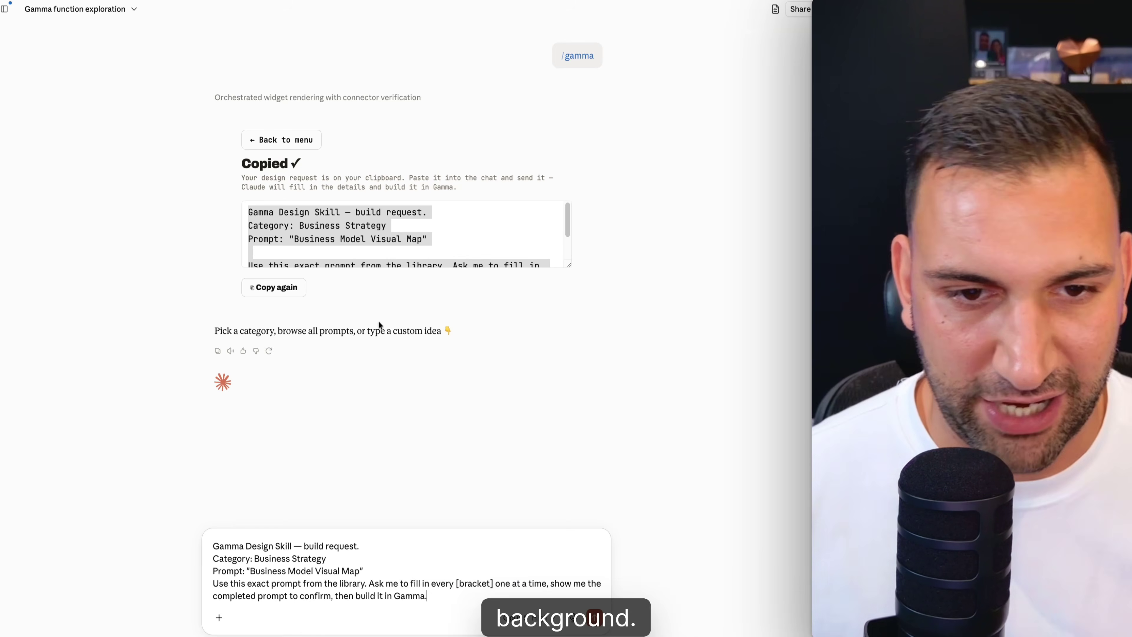
Check the copied Business Model Visual Map build request and send it to Claude.
scroll(334, 238, "down", 2)
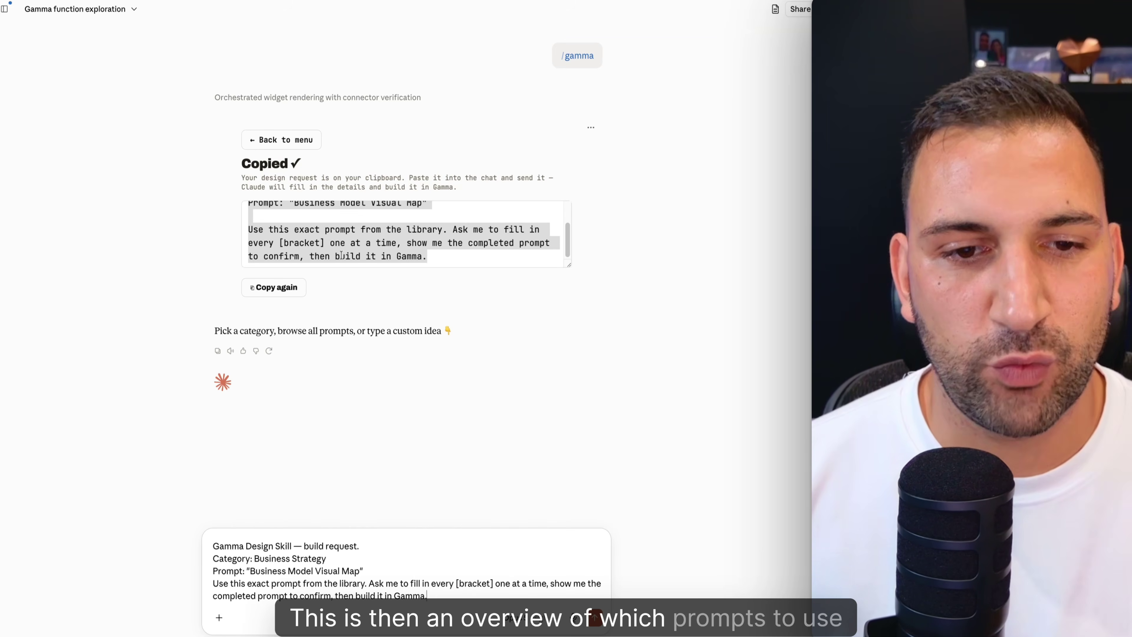
scroll(341, 255, "up", 3)
scroll(370, 254, "down", 3)
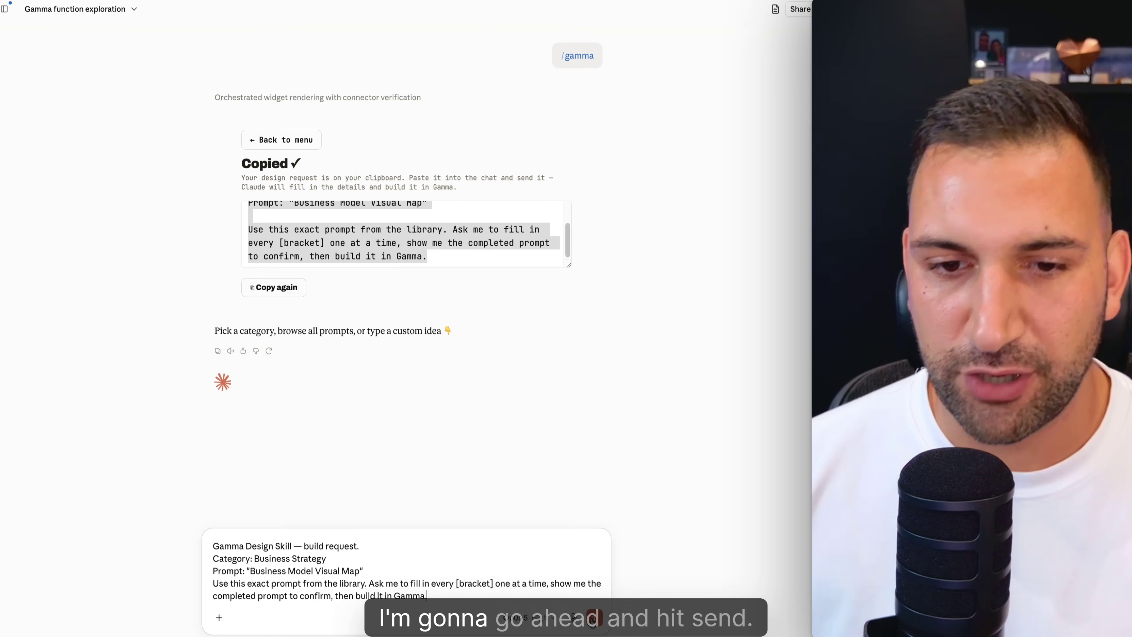
key("Return")
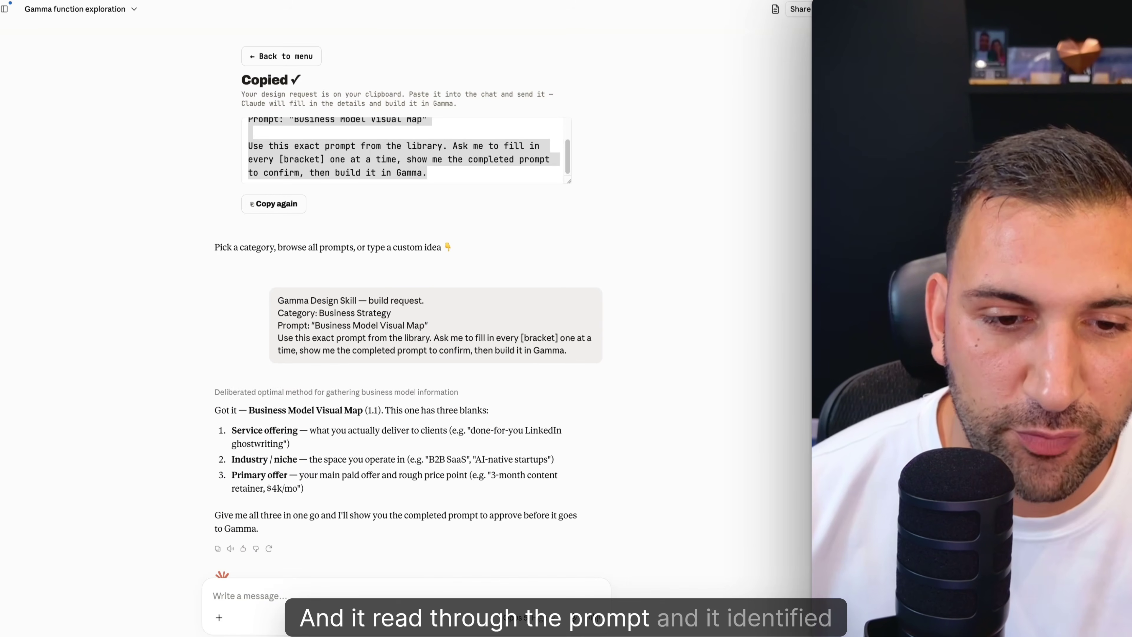
Review the service offering, industry and primary offer answers, the completed prompt and the Build Your AI Sales Engine deck preview.
scroll(172, 452, "down", 1)
scroll(181, 452, "up", 2)
scroll(201, 454, "down", 1)
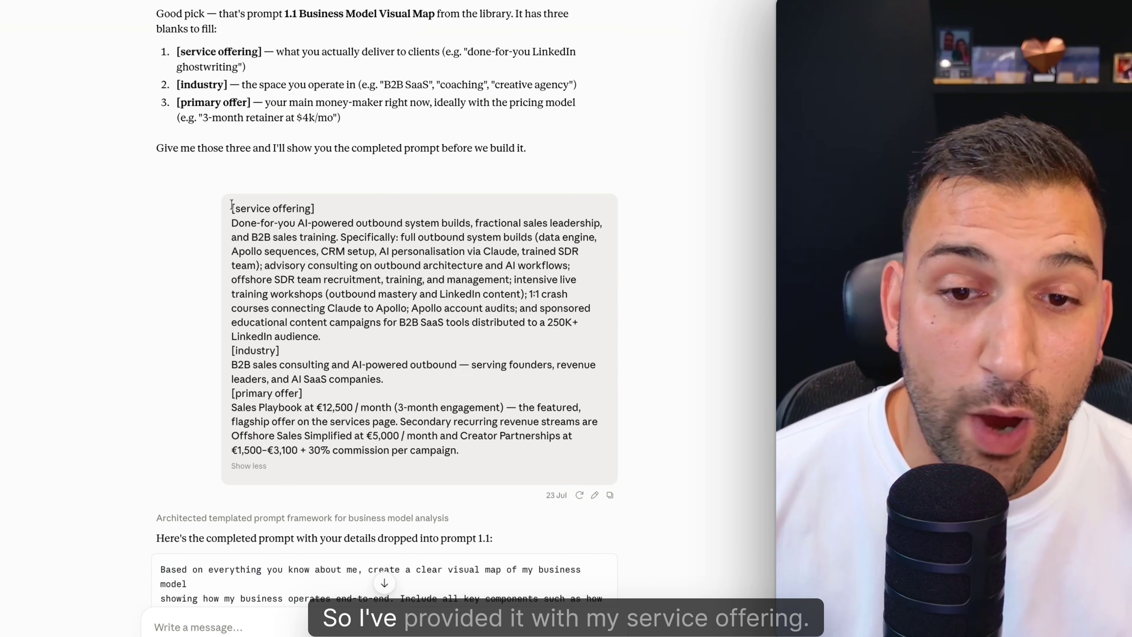
left_click_drag(235, 351, 301, 354)
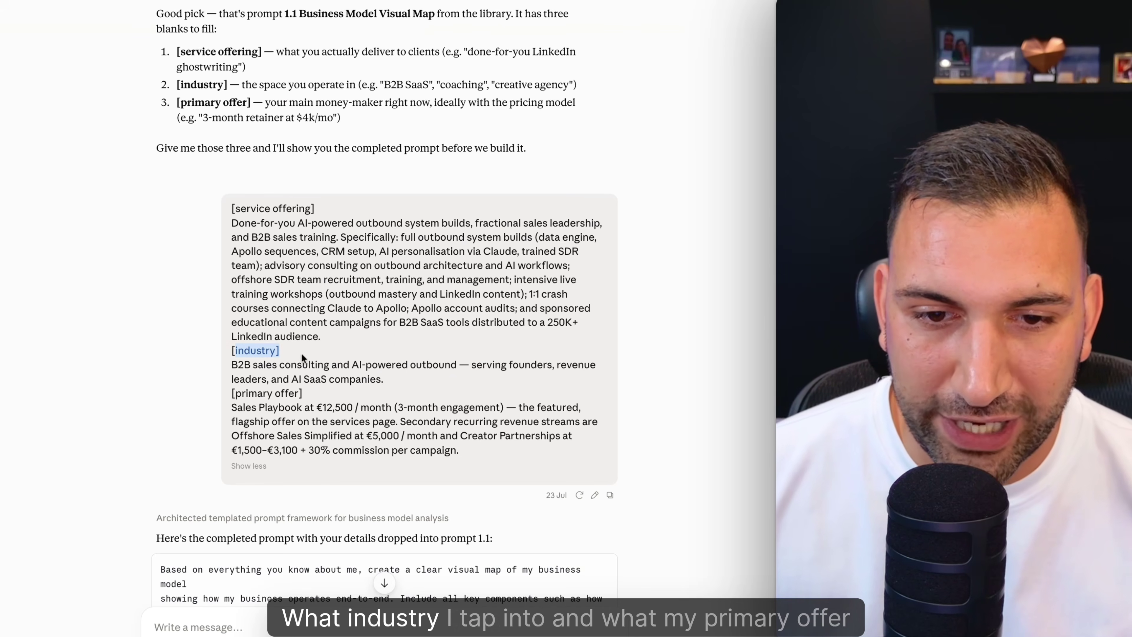
left_click_drag(235, 393, 315, 392)
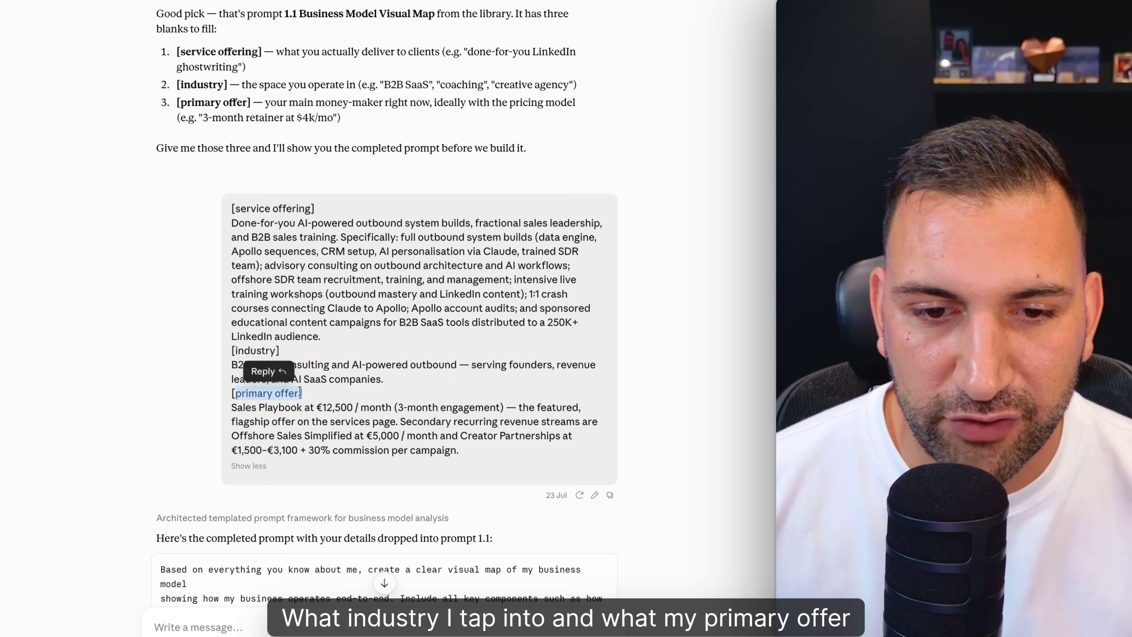
scroll(136, 328, "down", 10)
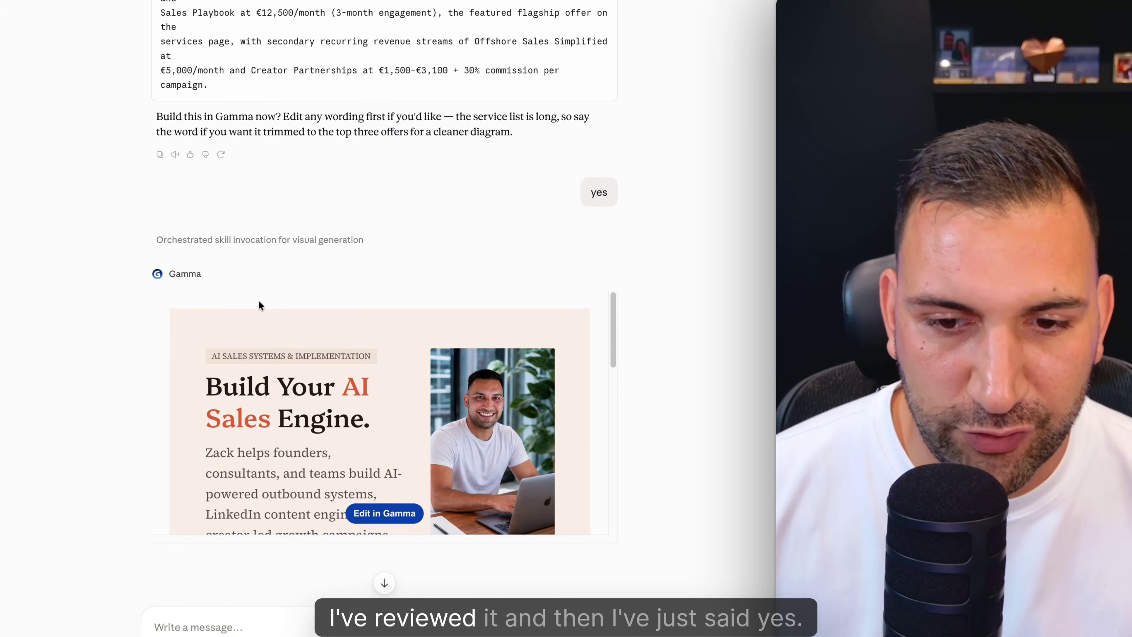
scroll(506, 234, "up", 1)
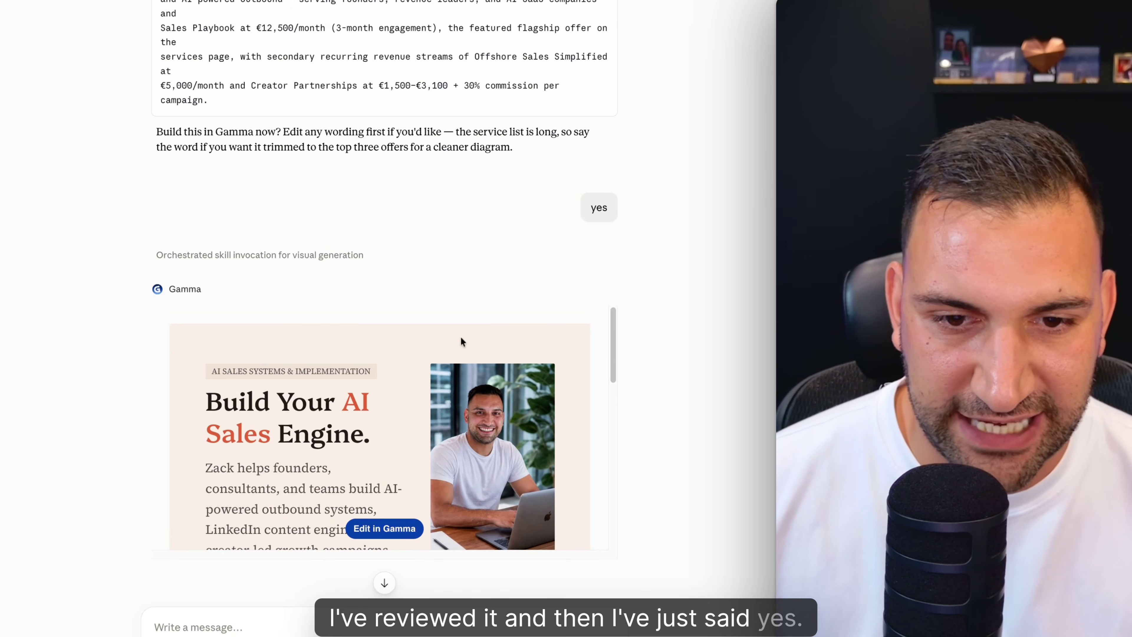
scroll(461, 342, "down", 1)
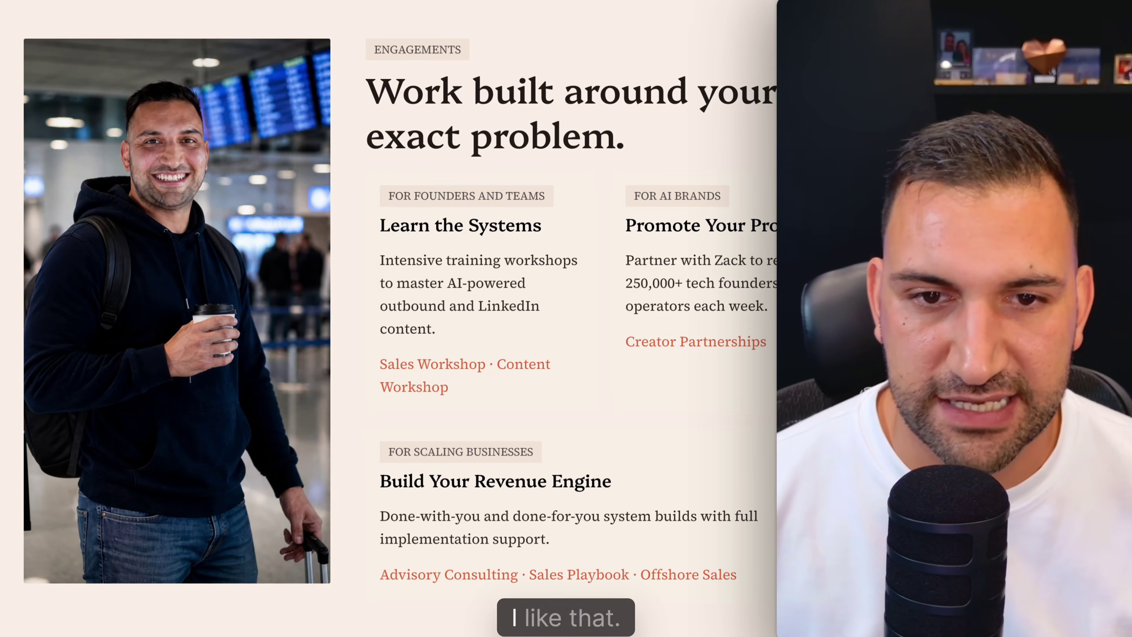
View the AI Sales Engine deck's slides on engagements, proven results, how it works and the engagement numbers.
scroll(400, 312, "down", 10)
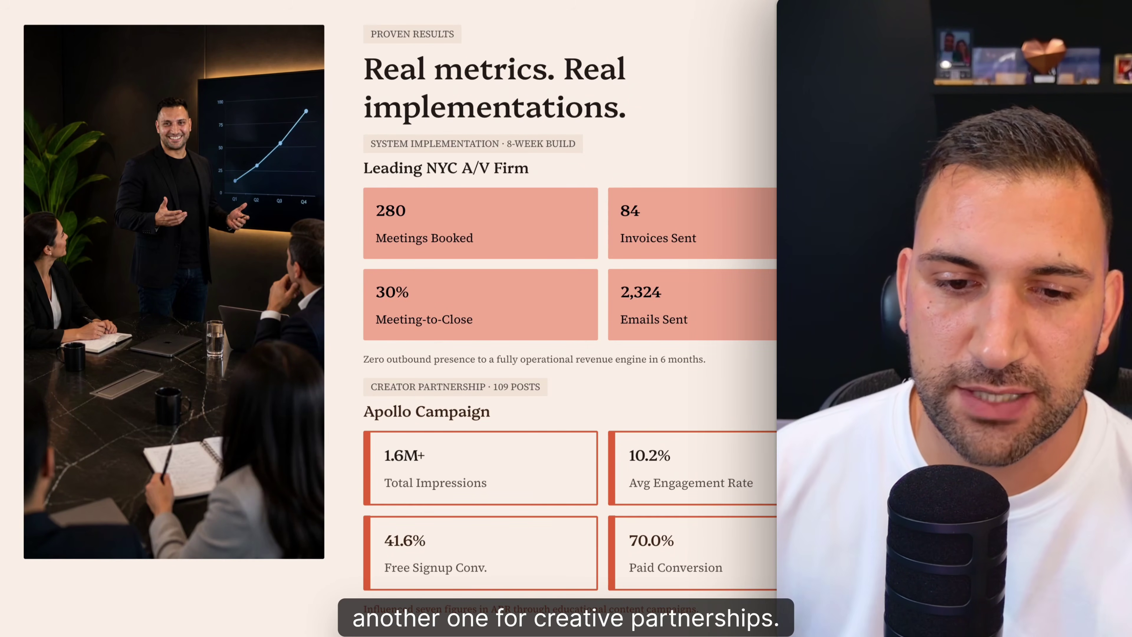
scroll(400, 312, "down", 10)
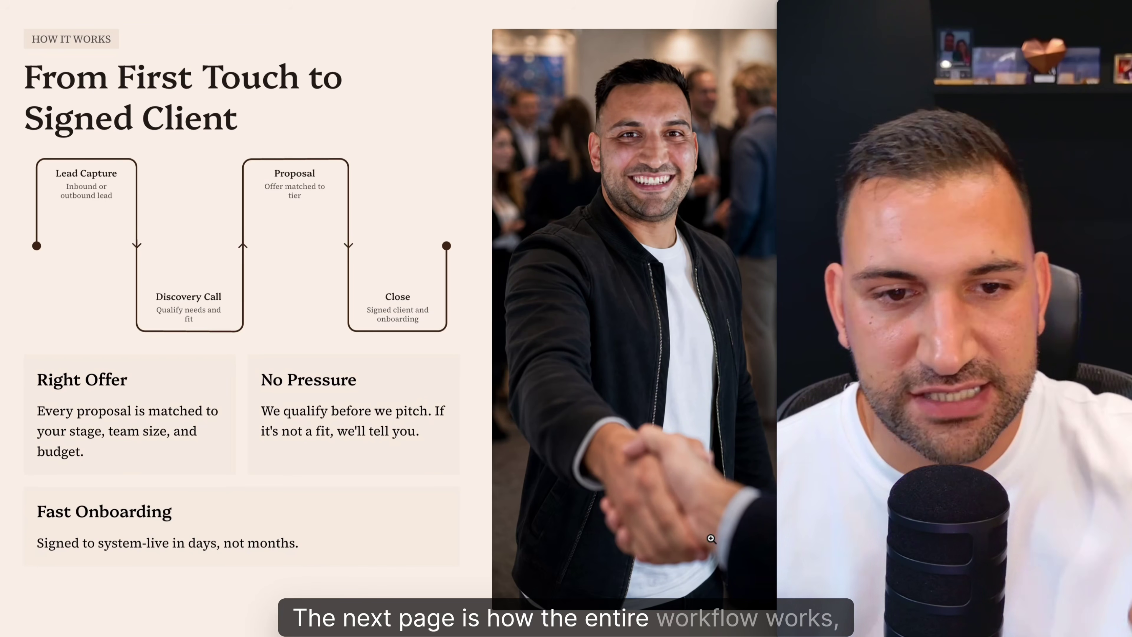
scroll(694, 541, "down", 10)
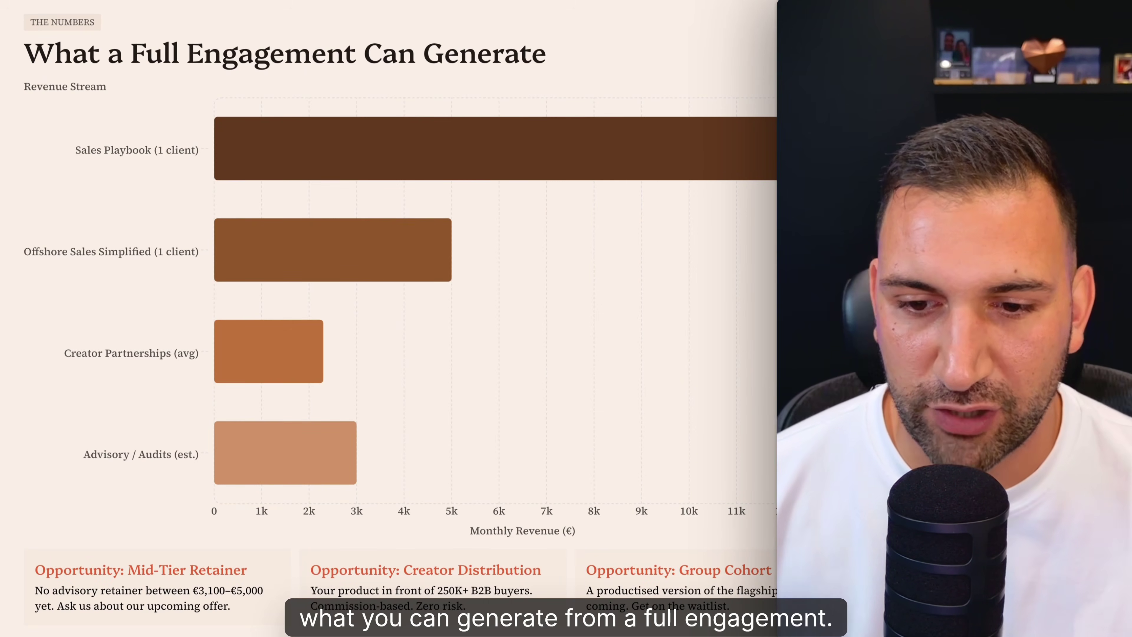
scroll(388, 318, "down", 10)
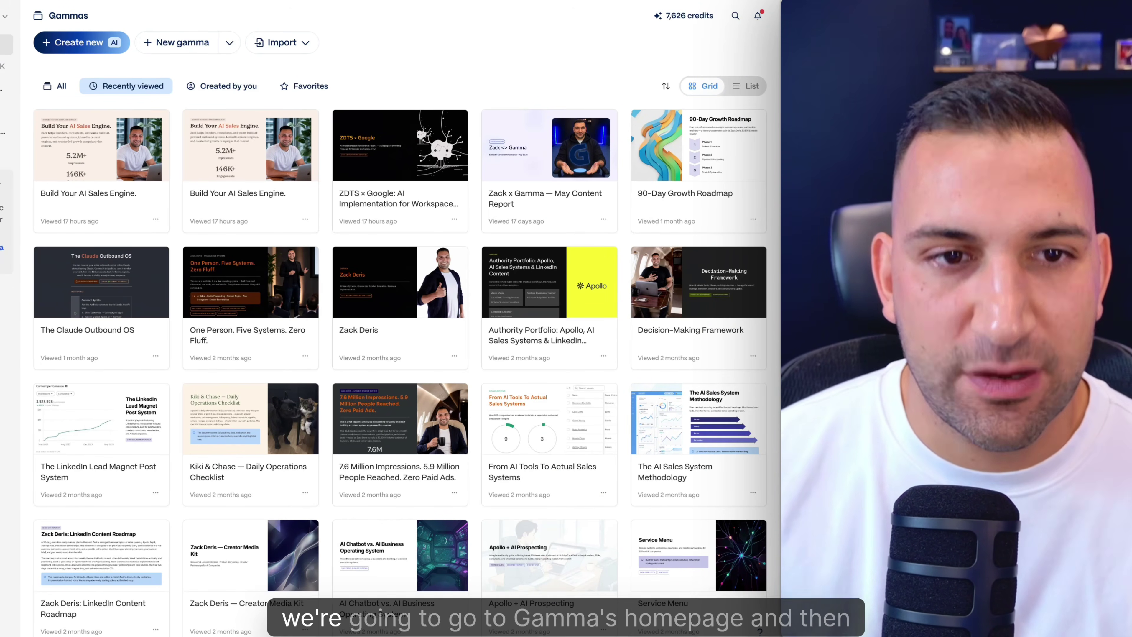
Have Gamma's Create with Agent outline an onboarding deck from the How to Use Gamma.docx file, covering all three methods: Agent, Generate, and Templates.
left_click(81, 42)
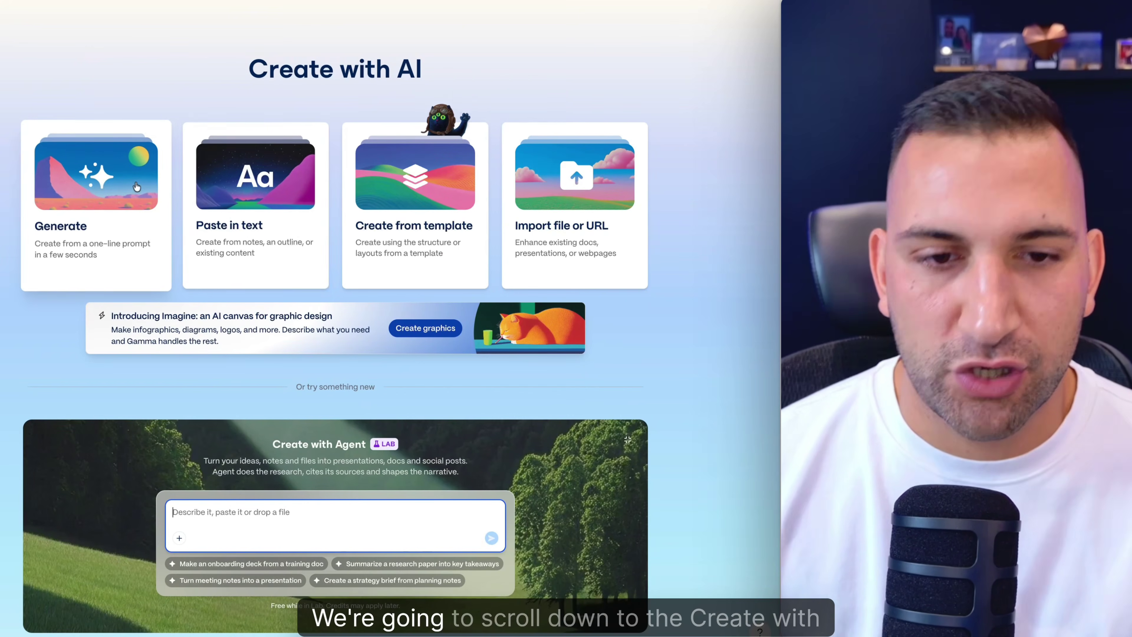
scroll(311, 200, "down", 4)
scroll(312, 200, "down", 1)
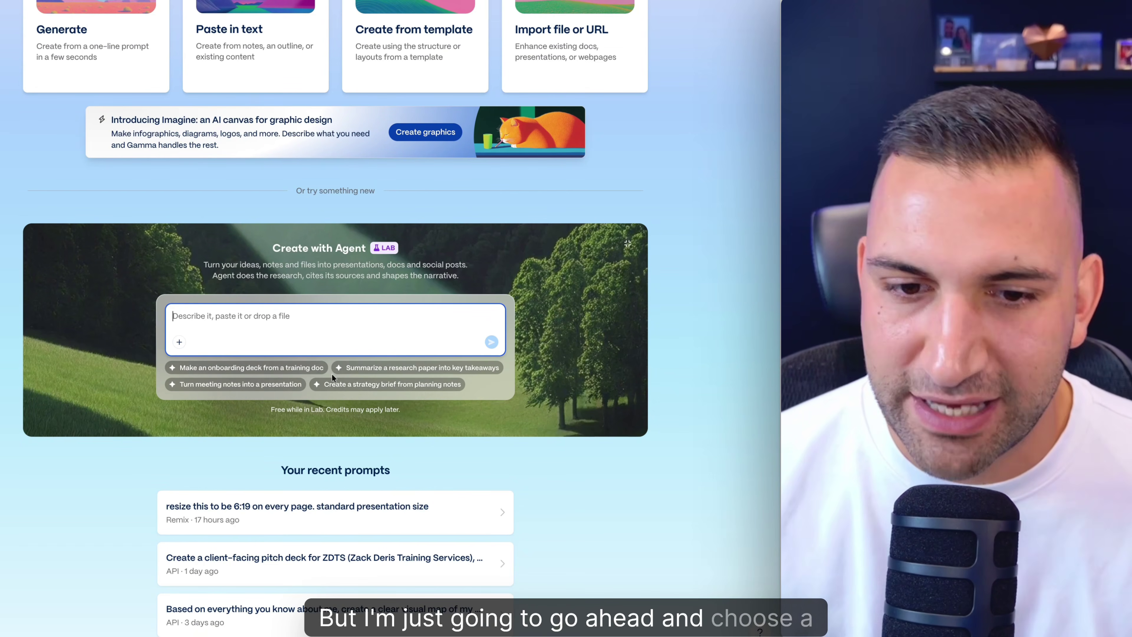
left_click(277, 371)
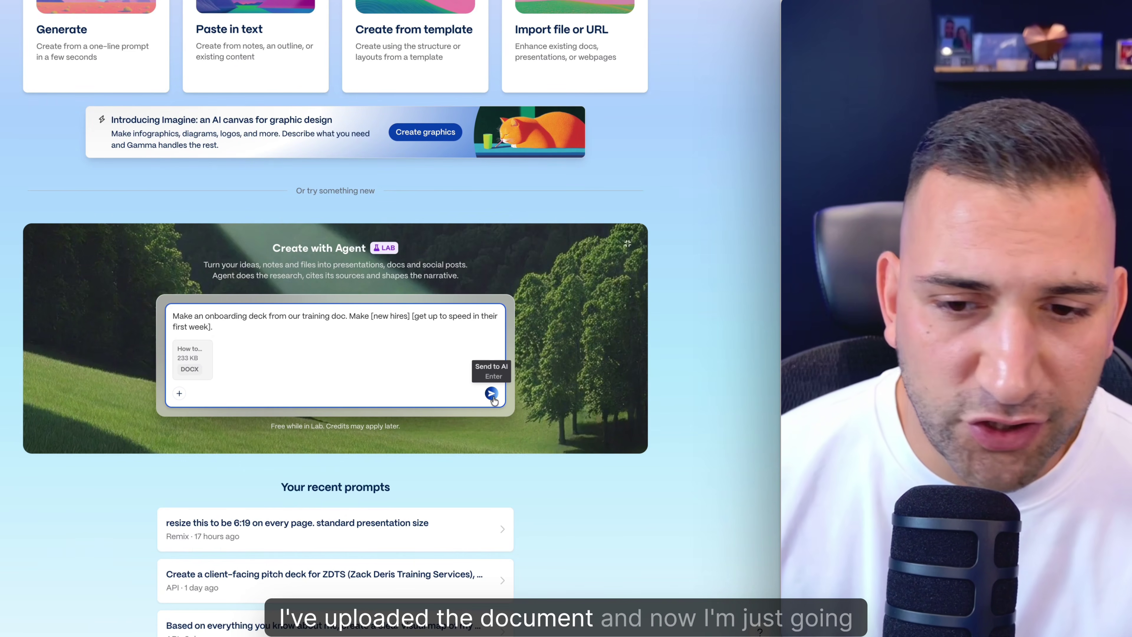
left_click(491, 393)
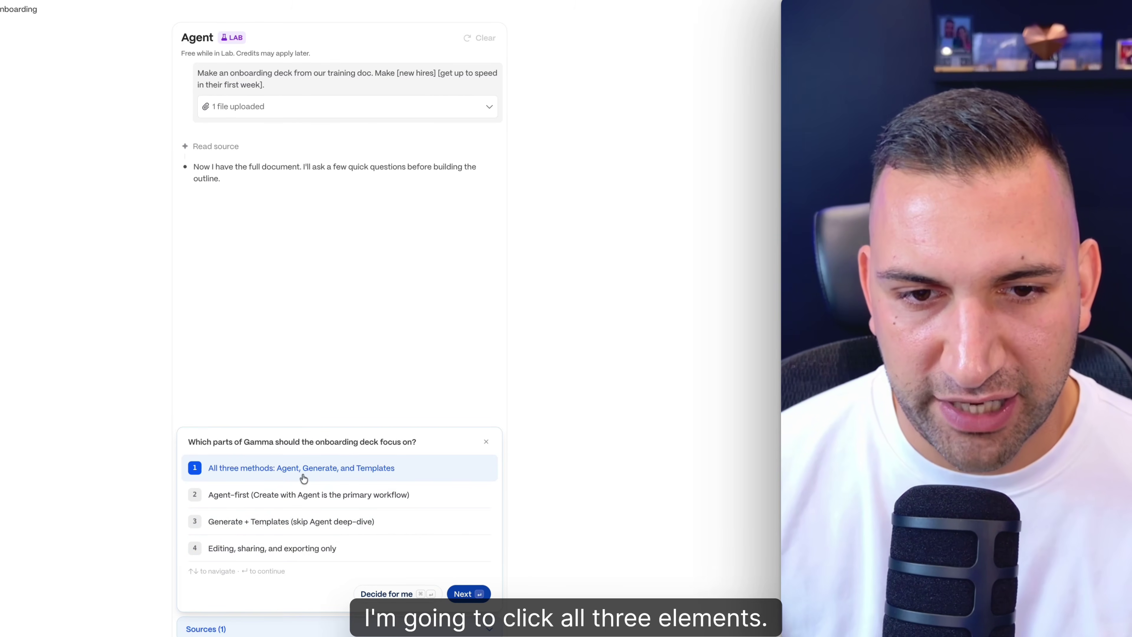
left_click(304, 479)
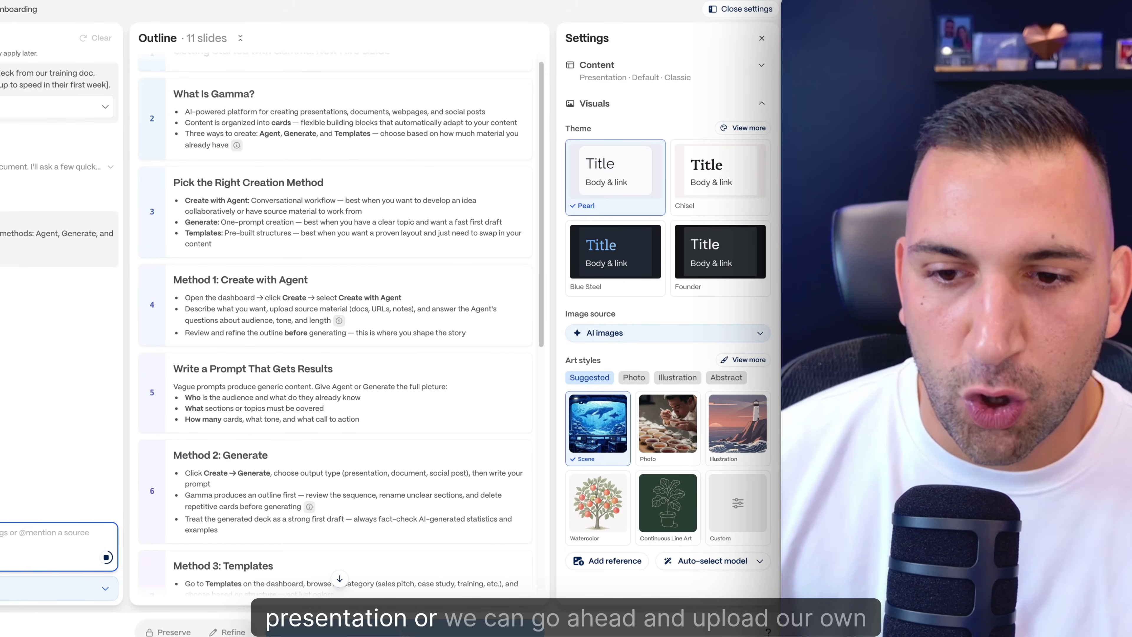
Browse the image source options in the onboarding deck's visual settings.
left_click(660, 332)
scroll(665, 446, "down", 2)
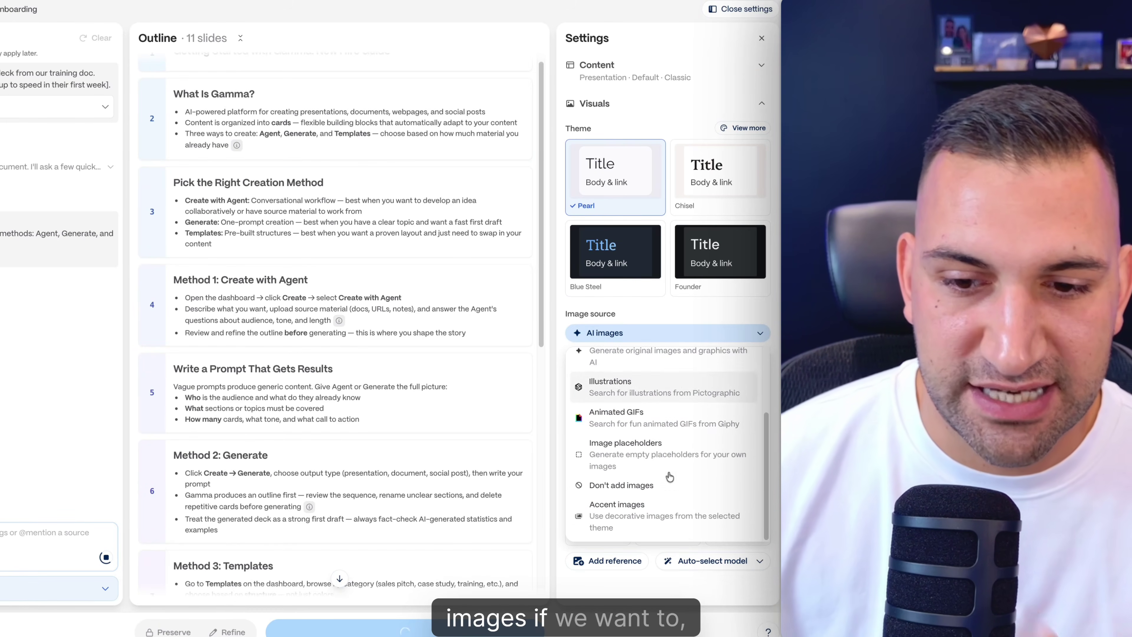
scroll(669, 476, "up", 1)
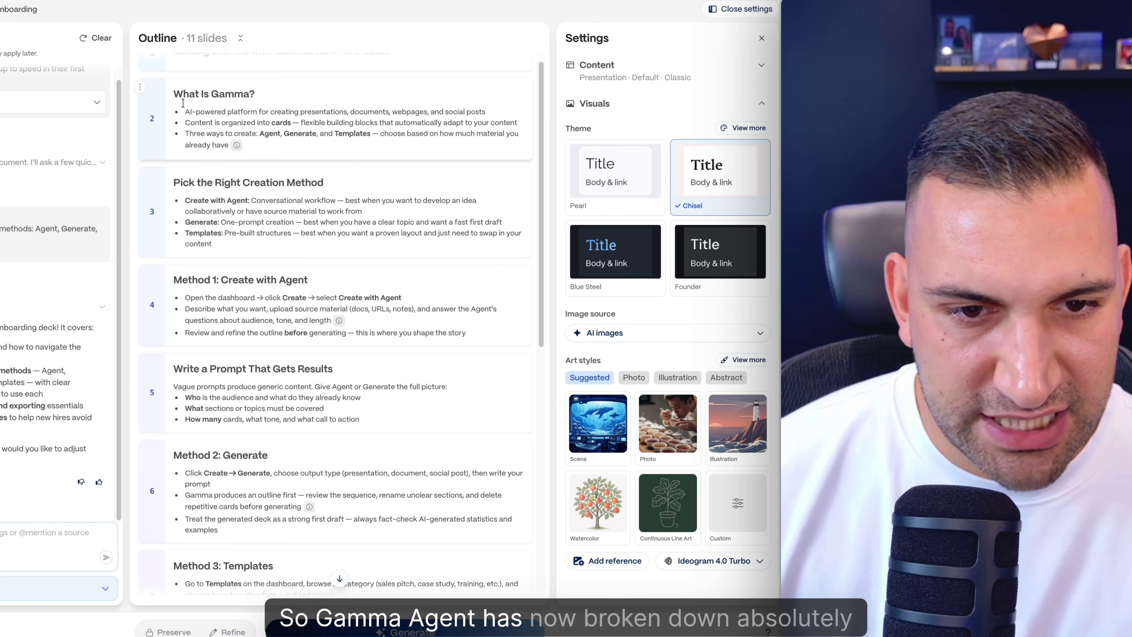
Review the onboarding deck's outline from the title slide through Sources, and generate the deck.
scroll(187, 107, "down", 3)
scroll(214, 138, "up", 4)
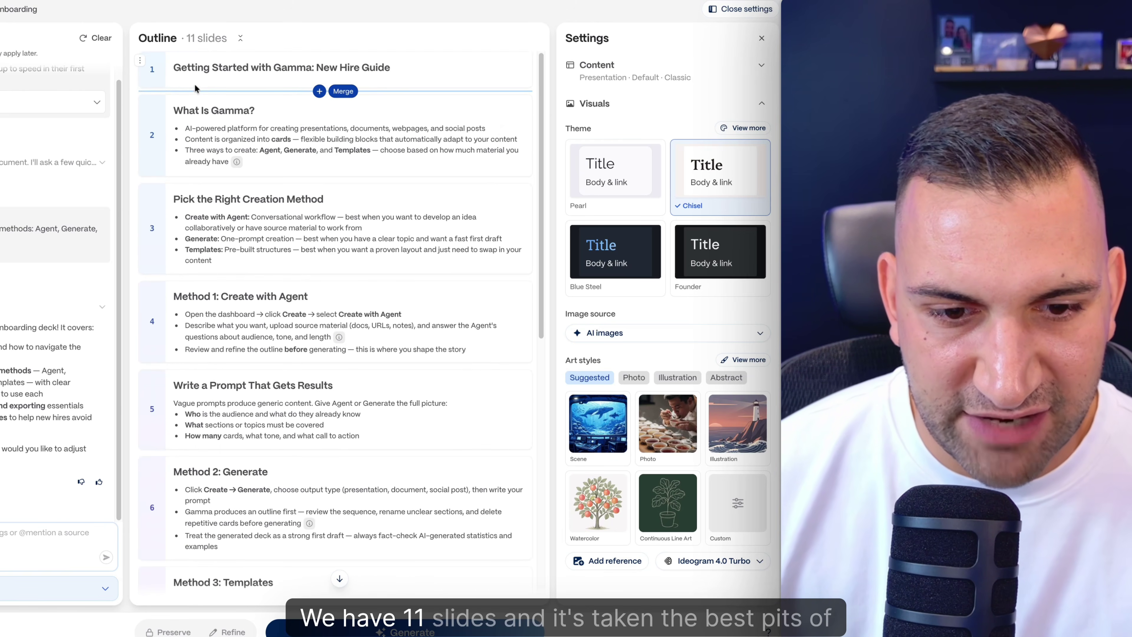
scroll(195, 88, "down", 10)
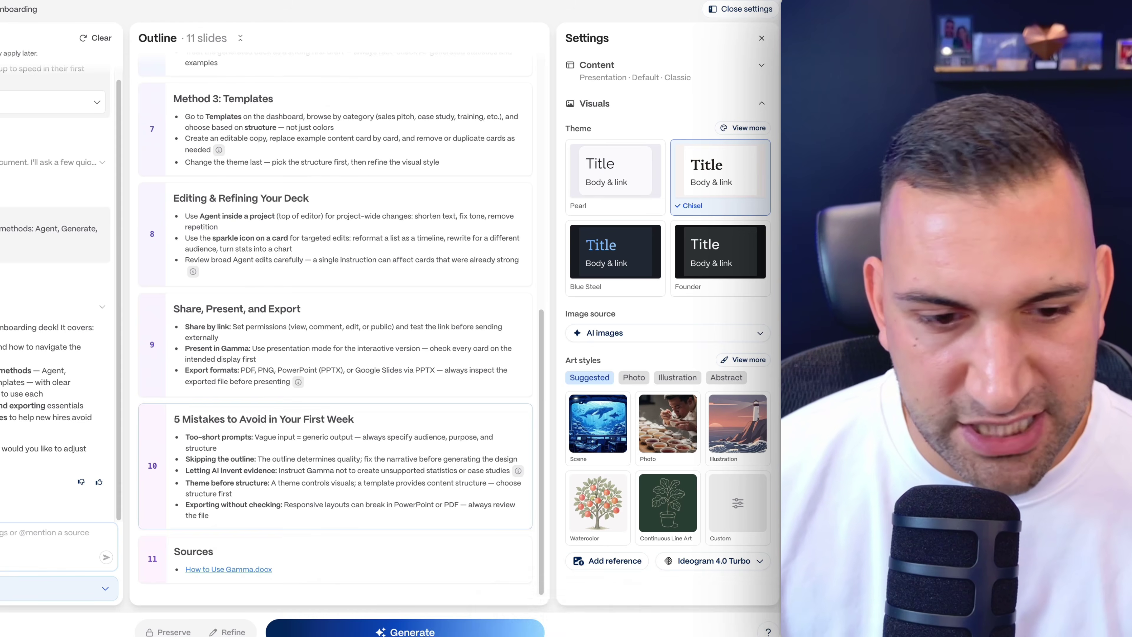
left_click(412, 630)
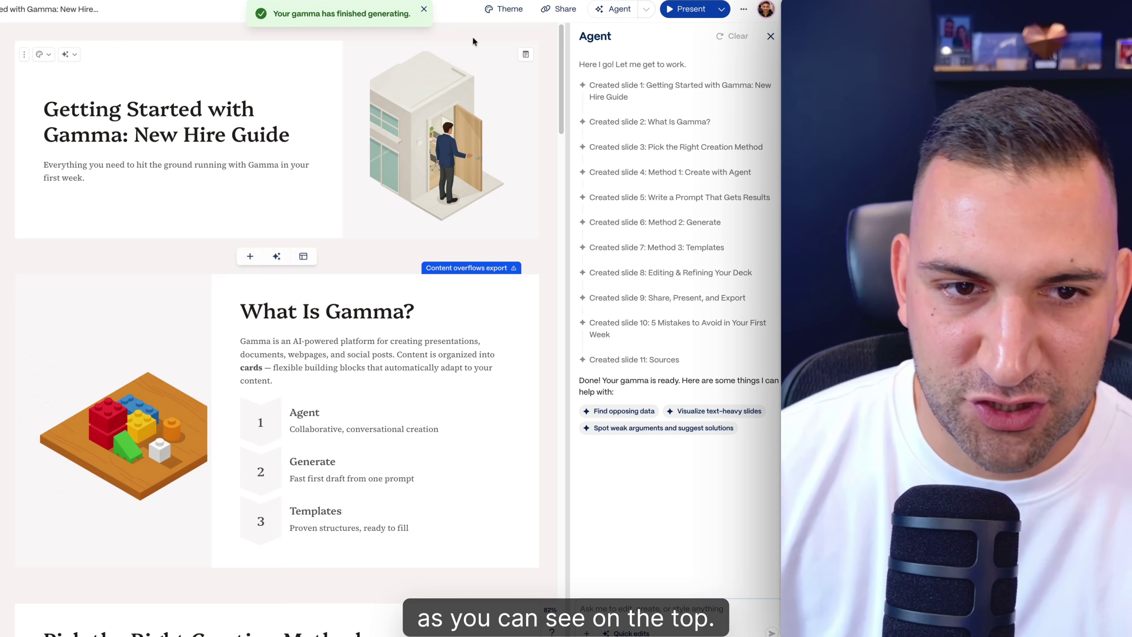
Review the generated onboarding deck's slides from the title through Method 3: Templates, 5 Mistakes to Avoid and Sources.
scroll(361, 267, "down", 6)
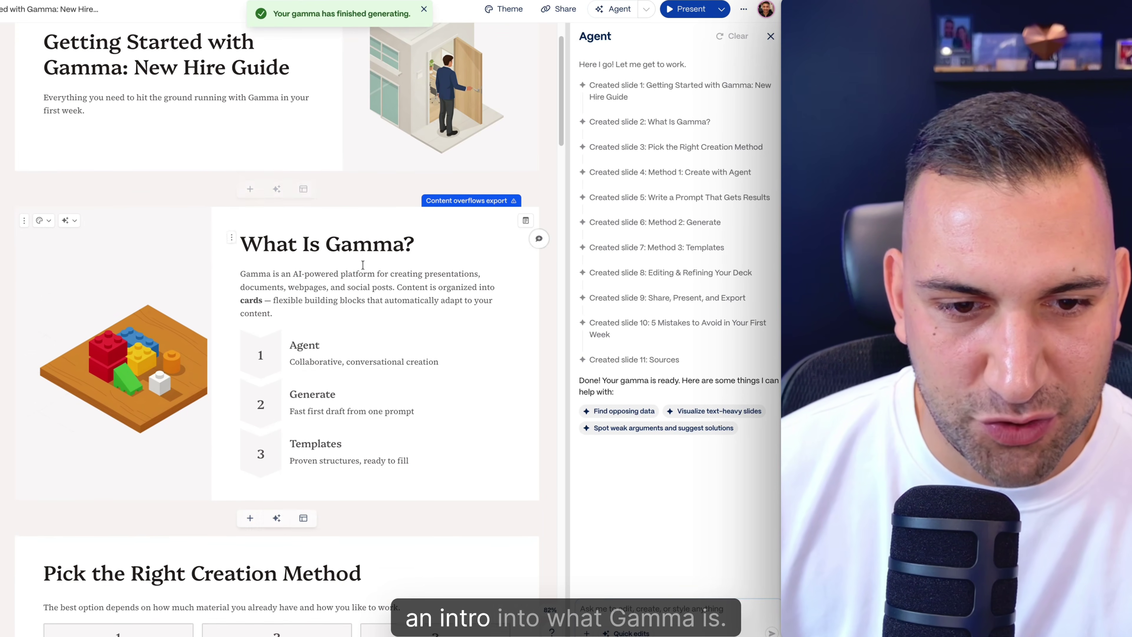
scroll(356, 300, "down", 11)
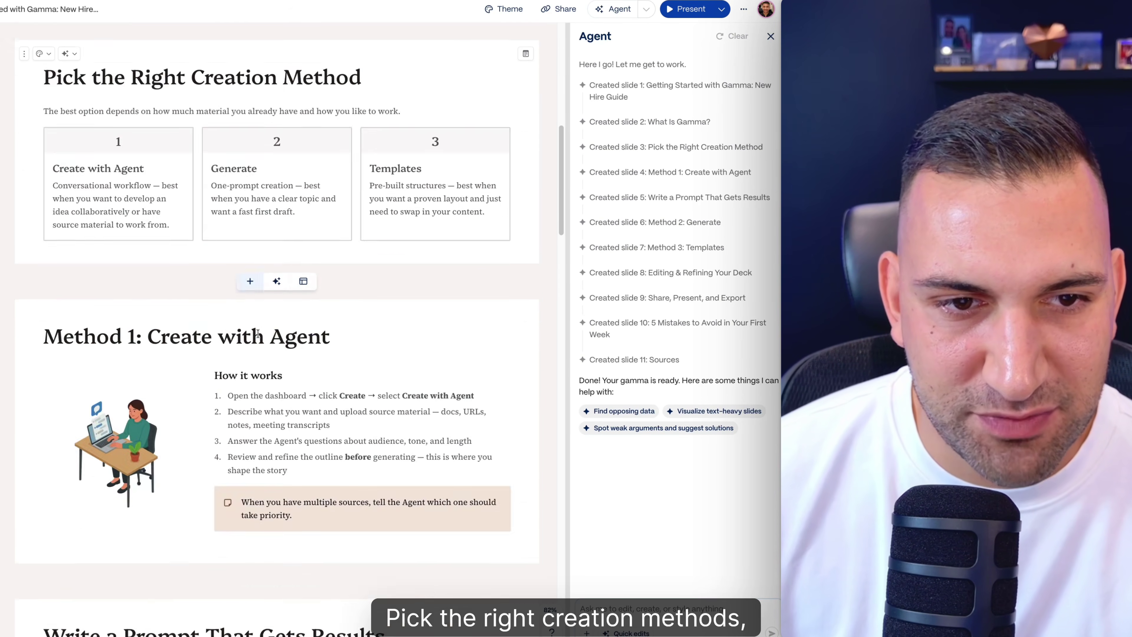
scroll(206, 188, "down", 17)
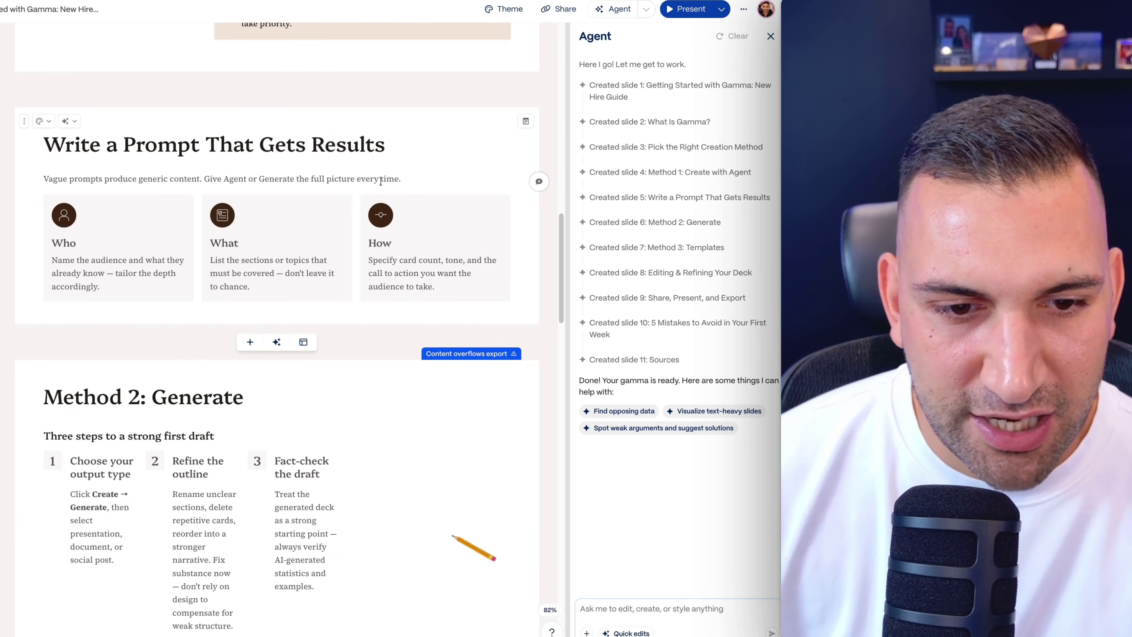
scroll(315, 216, "down", 7)
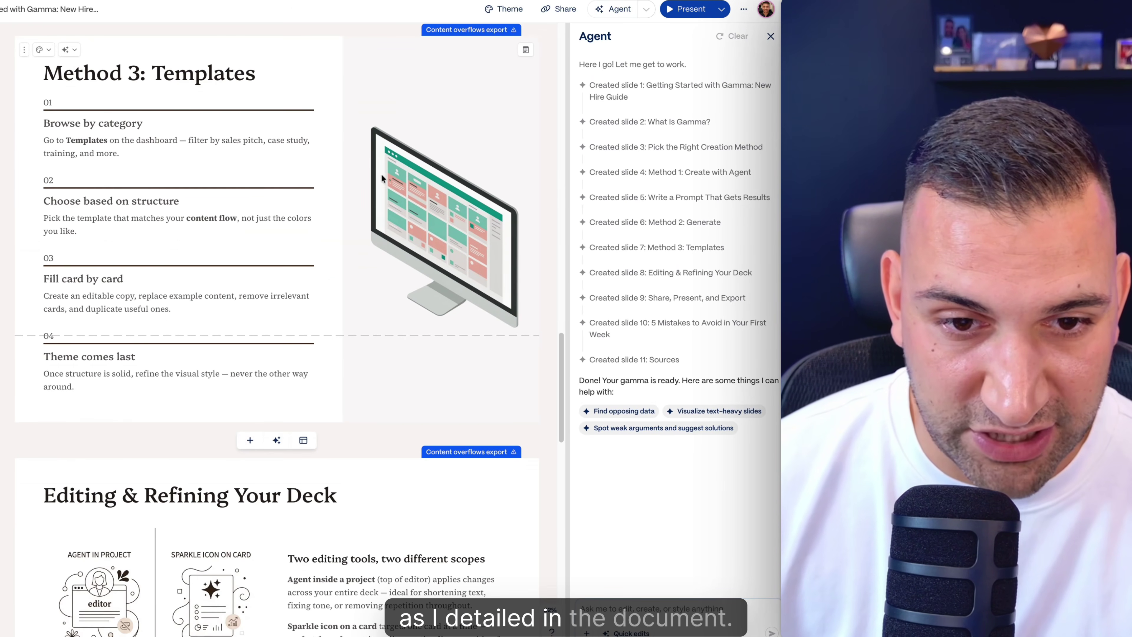
scroll(381, 174, "down", 14)
scroll(382, 175, "down", 13)
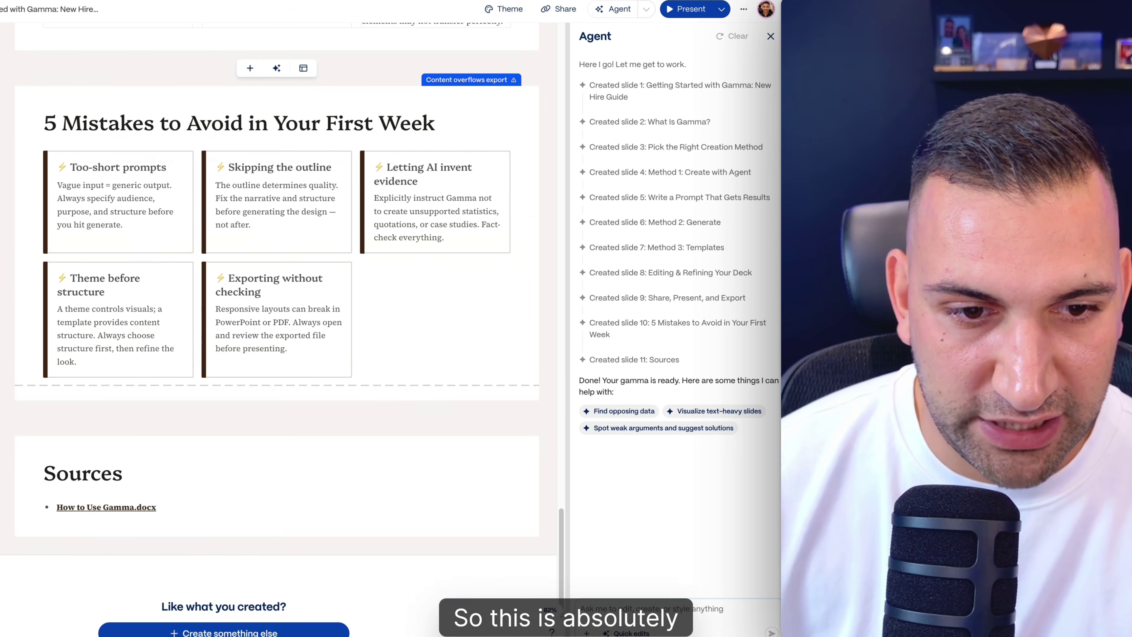
scroll(282, 294, "up", 20)
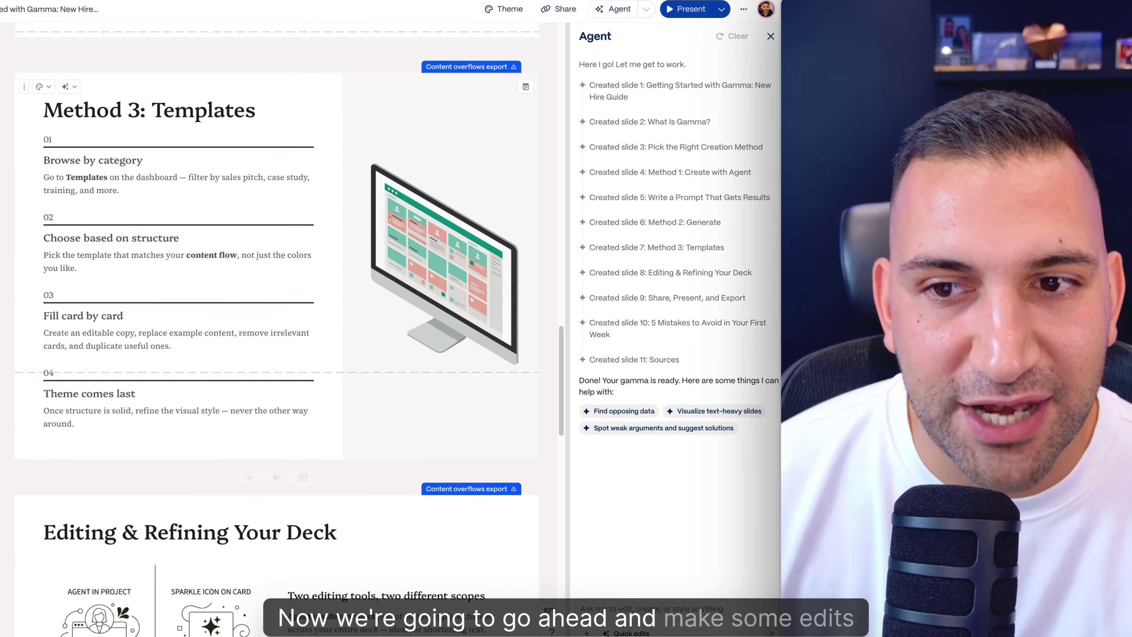
scroll(277, 312, "up", 20)
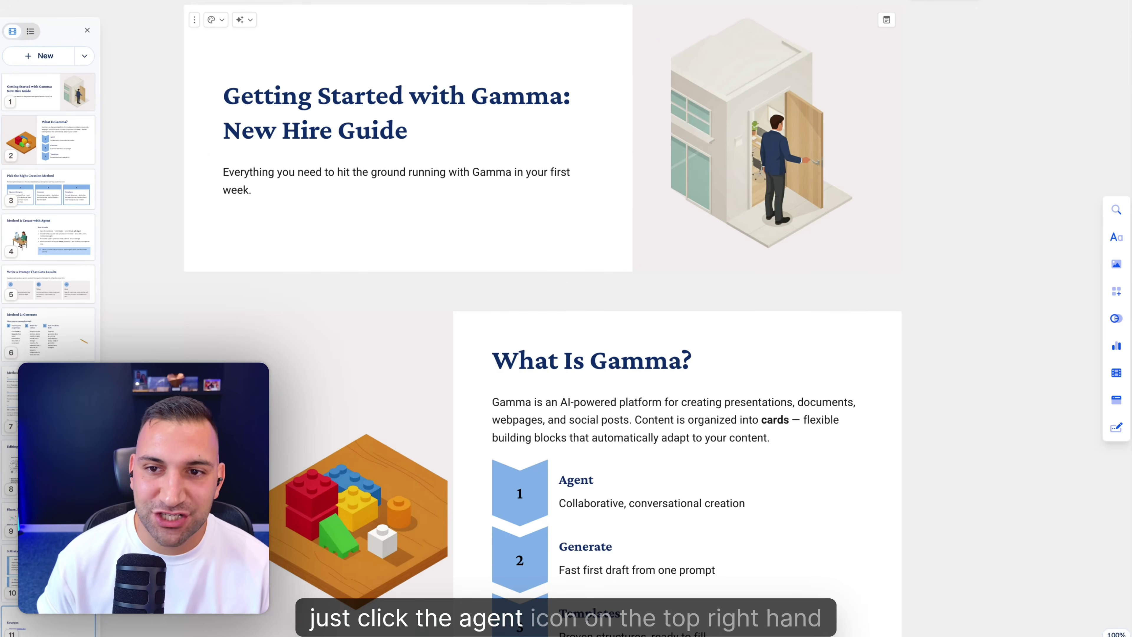
Open the Agent chat for the onboarding deck and select the Pick the Right Creation Method slide.
left_click(944, 1)
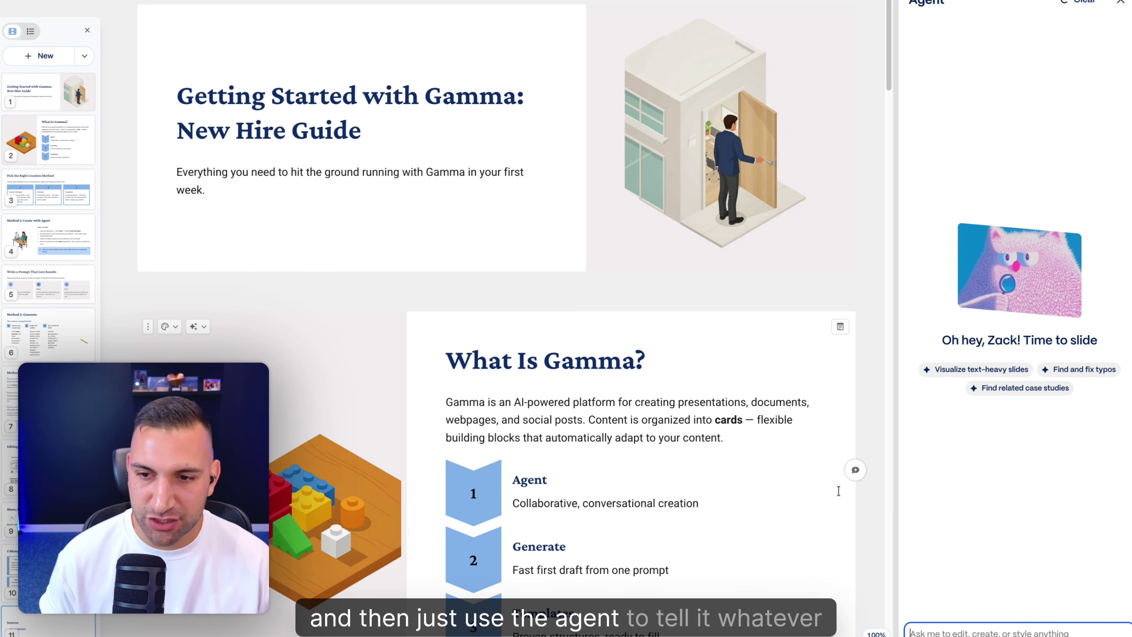
left_click(652, 223)
scroll(829, 384, "down", 10)
left_click(837, 398)
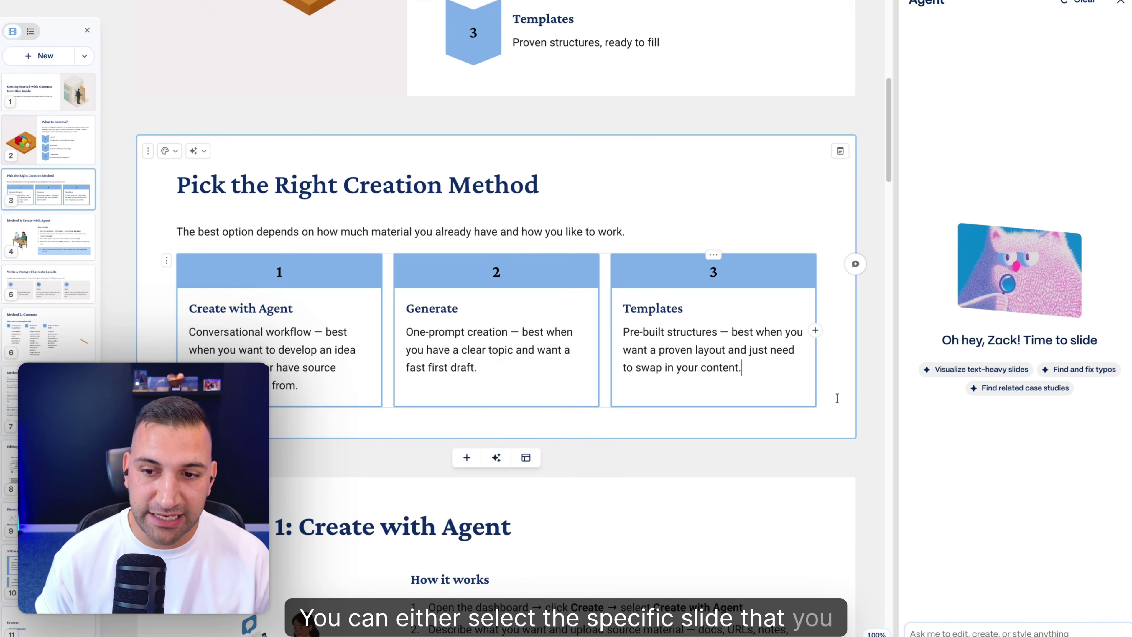
scroll(872, 116, "up", 10)
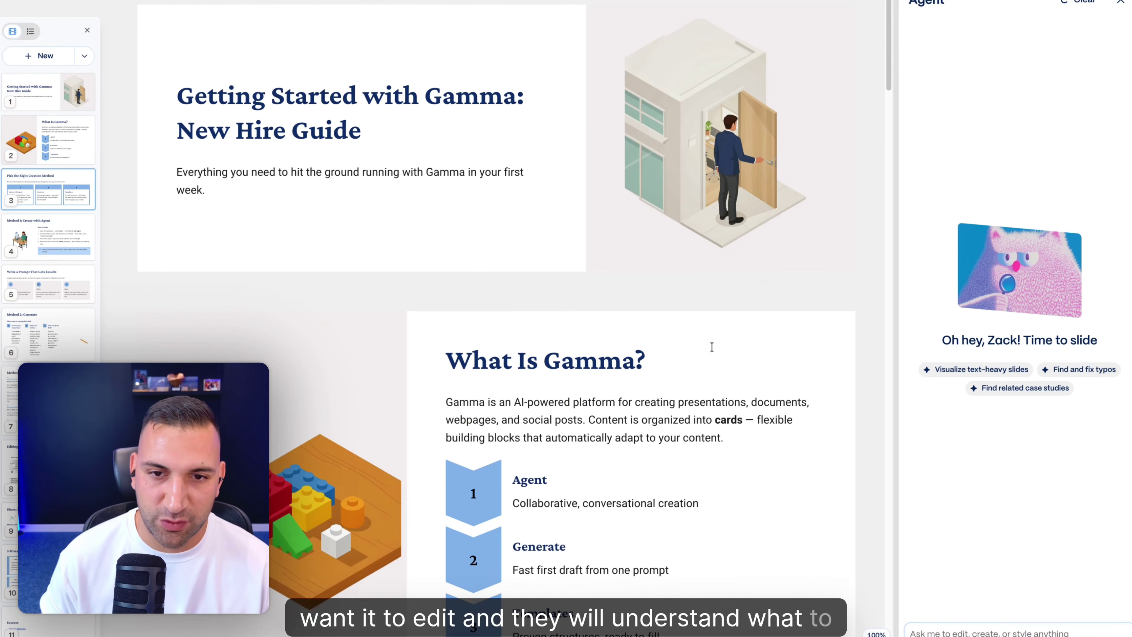
Write the Agent request "Please use the gamma brand guide across the deck and utilize the 3 logo assets i've attached to this message:".
left_click(1015, 630)
type("P")
type("lease use the gamma bran")
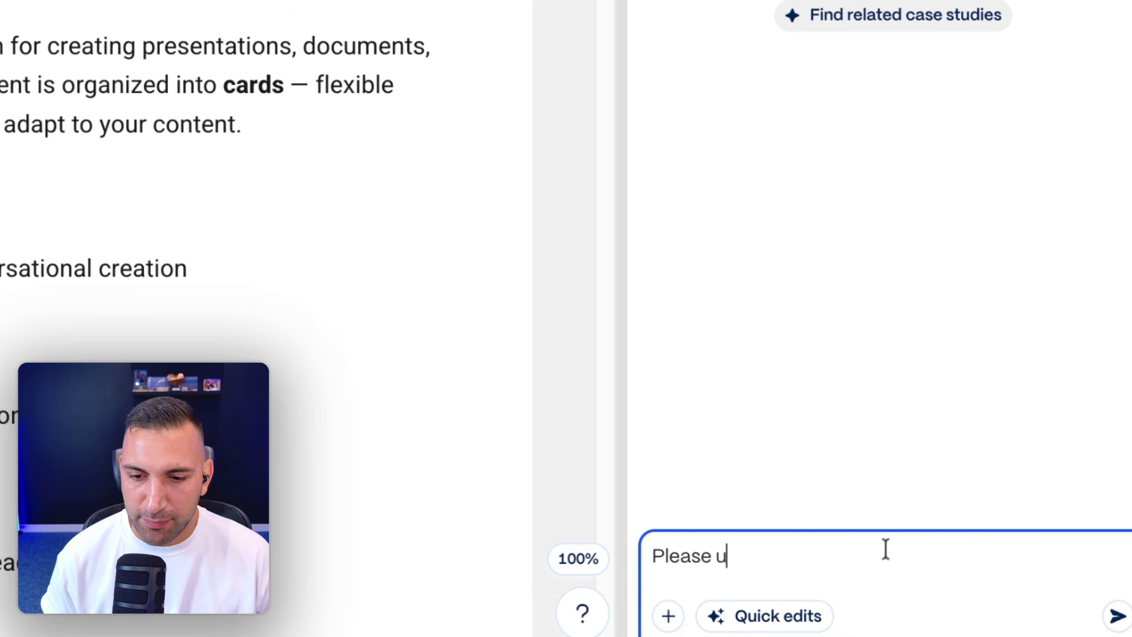
type("d guid")
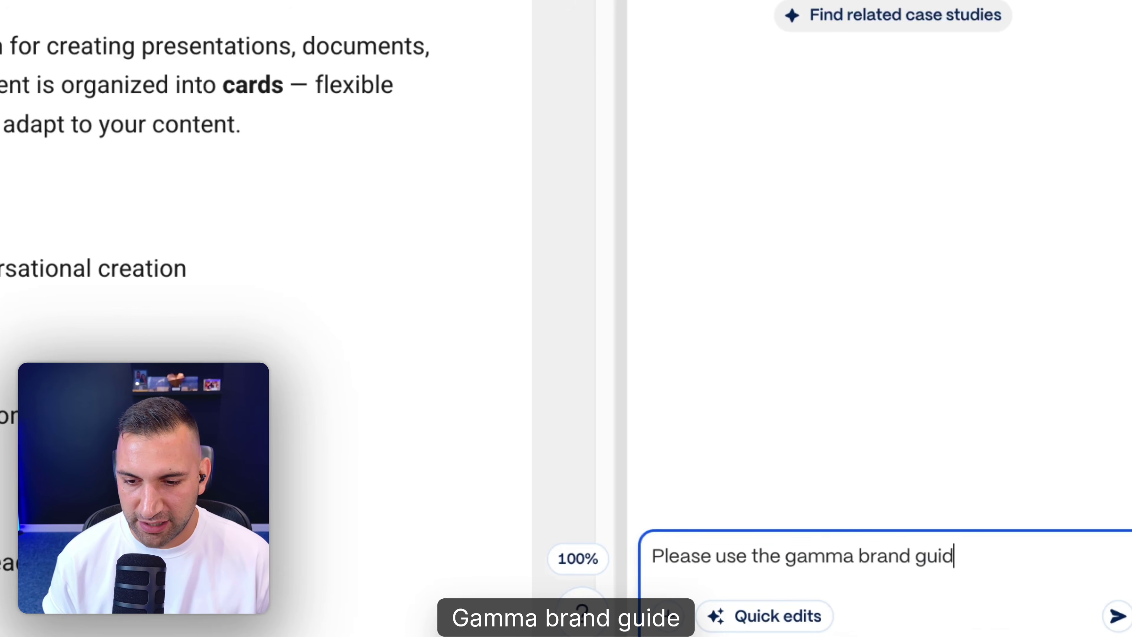
type("e across the deck and")
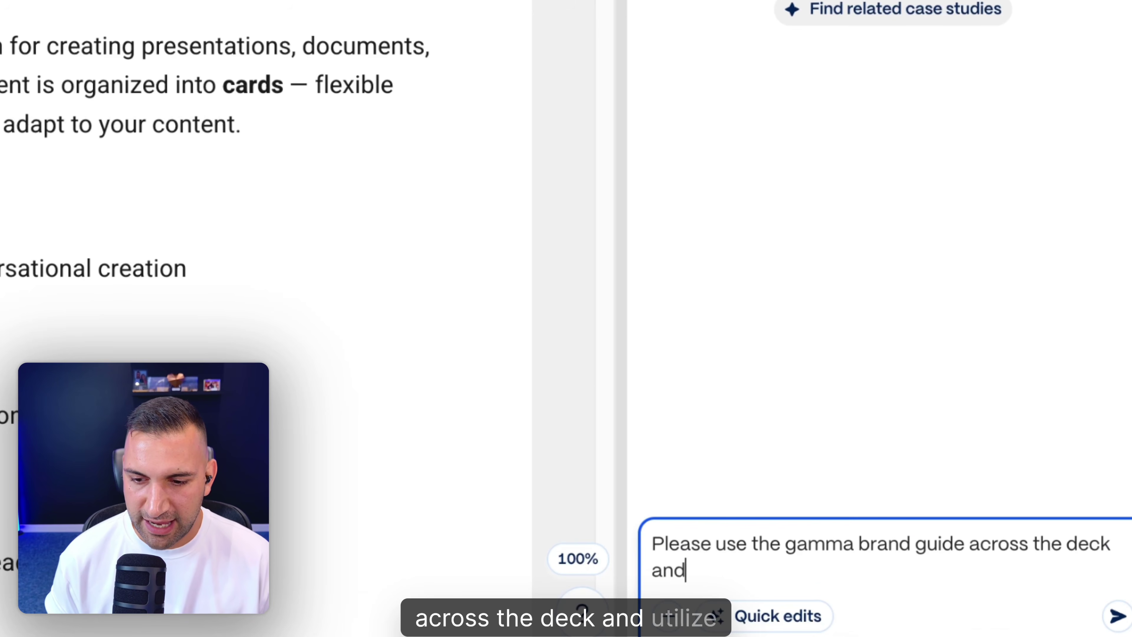
type(" utilize the 3")
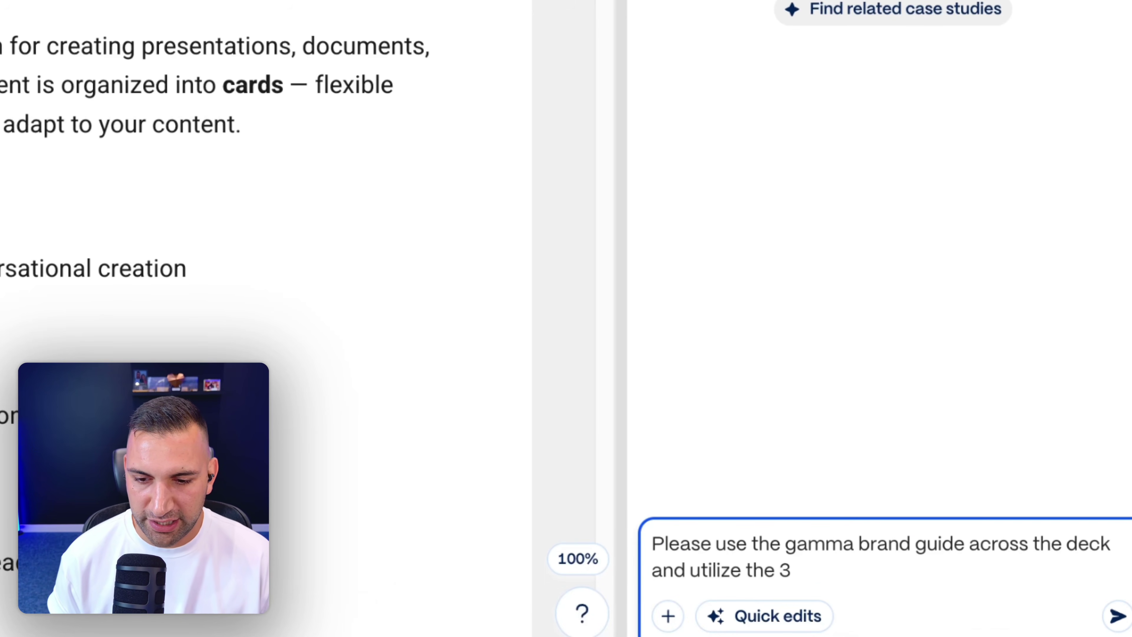
type(" logo assets i've")
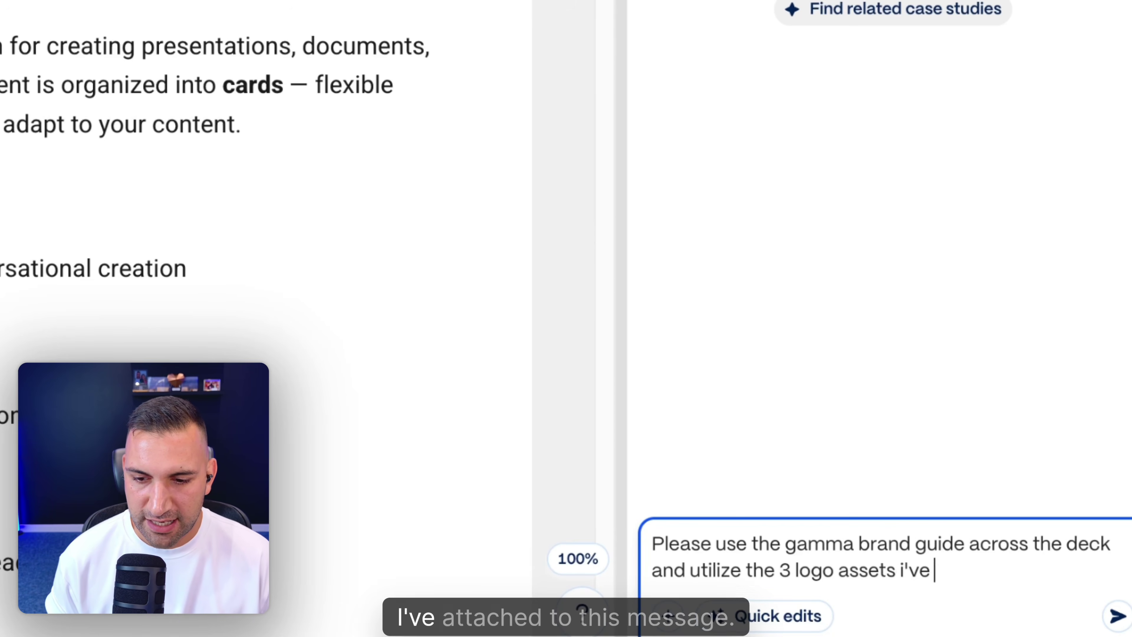
type(" attached to this message")
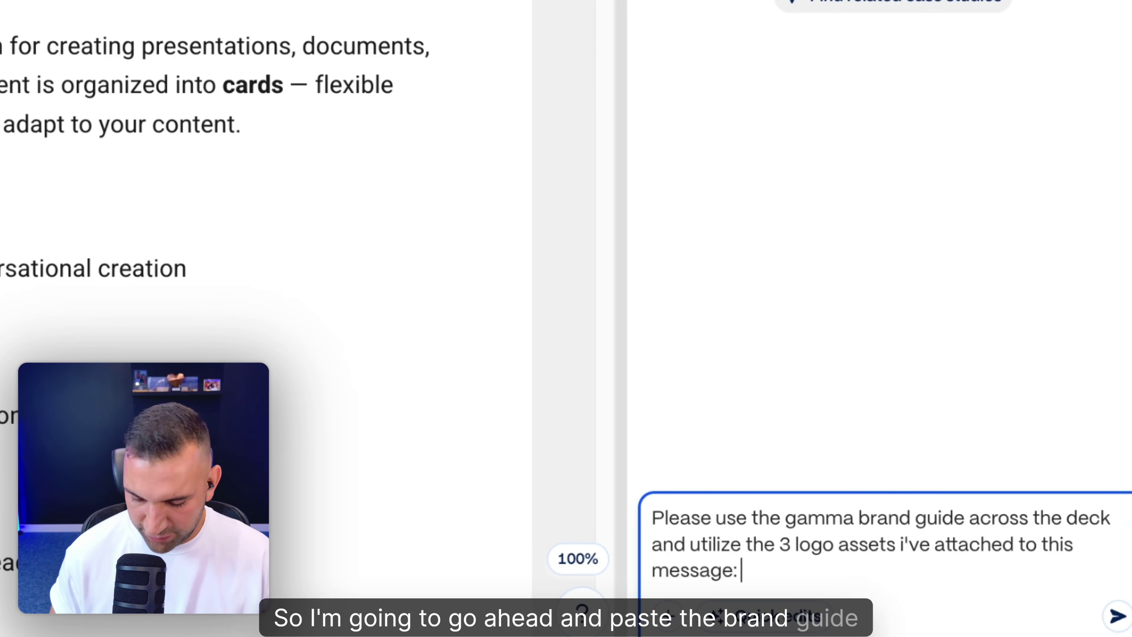
Add the copied brand guide text below the request, with the three logo files attached, and send it to the Agent.
key("shift+Return")
key("shift+Return")
key("ctrl+v")
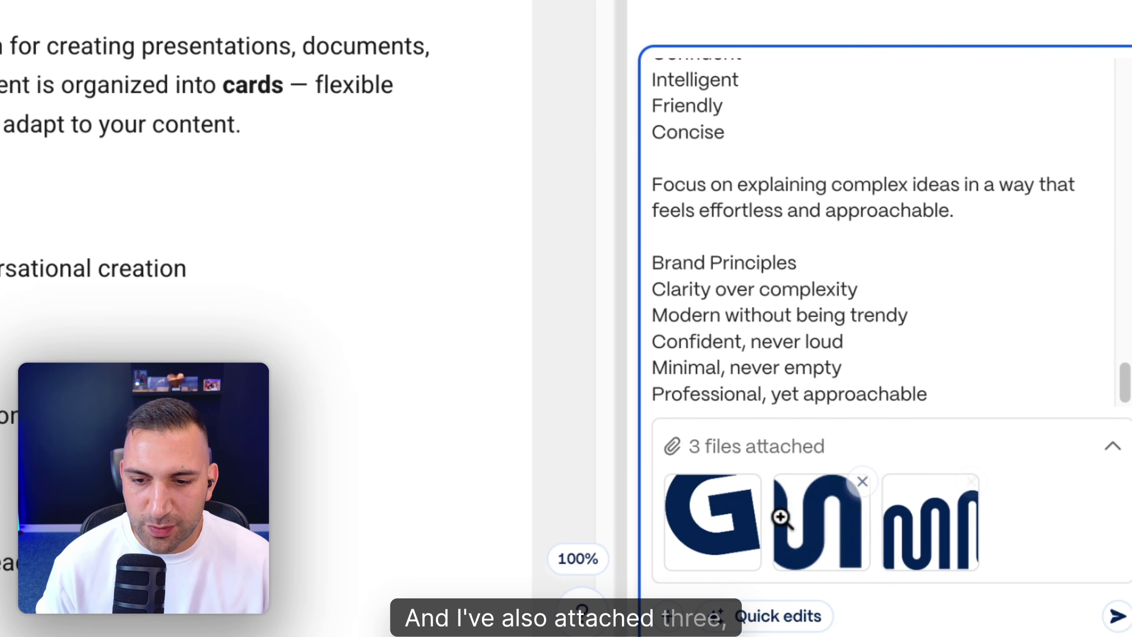
left_click(1116, 616)
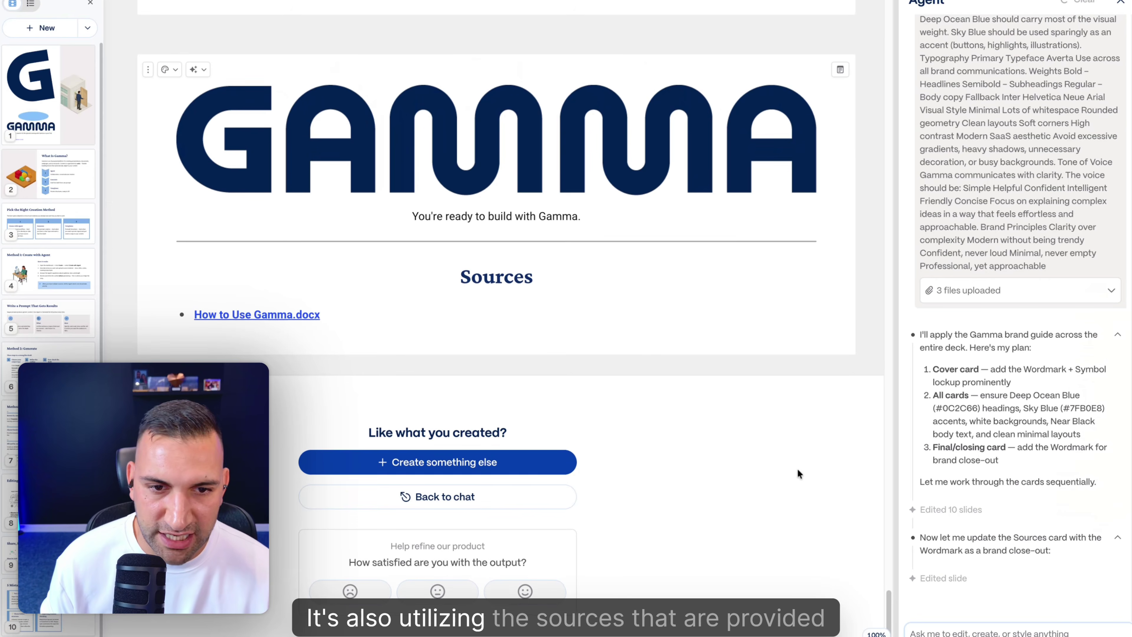
Review the rebranded deck's closing Sources slide, and its slides from the title through Method 2: Generate for logos, box styling and images.
scroll(798, 469, "up", 5)
scroll(797, 469, "up", 2)
scroll(796, 469, "down", 6)
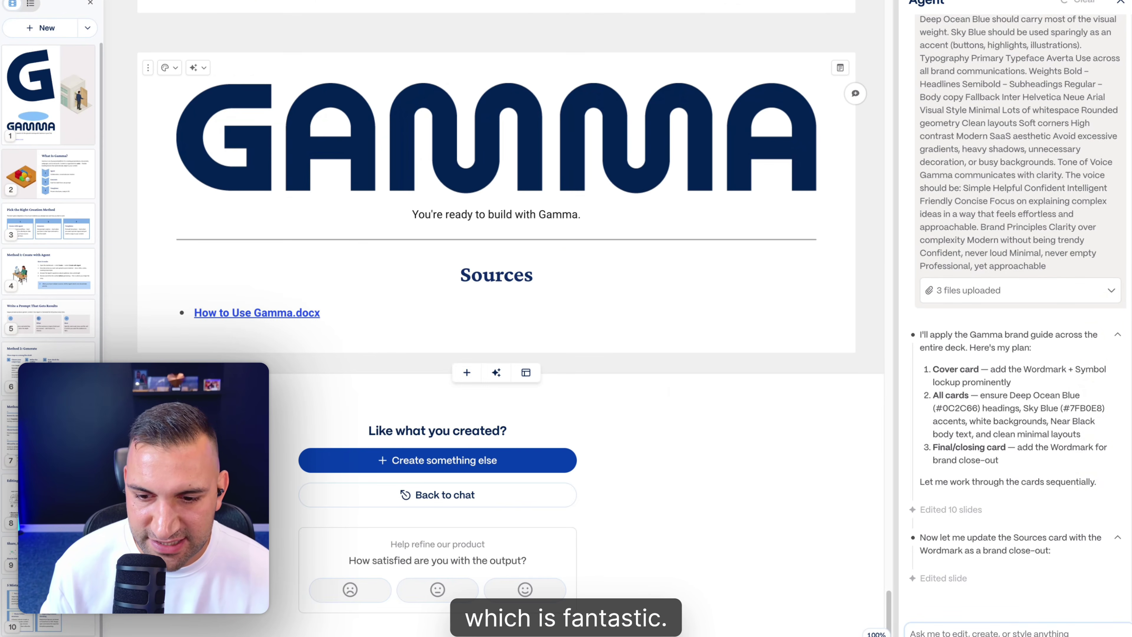
scroll(794, 485, "up", 6)
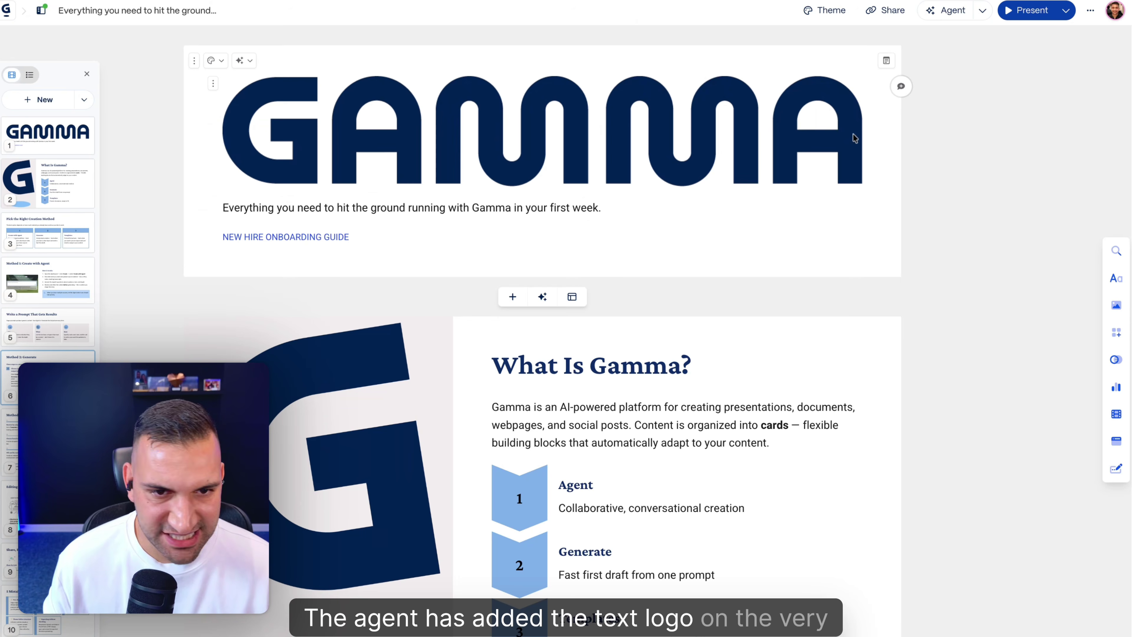
scroll(655, 217, "down", 8)
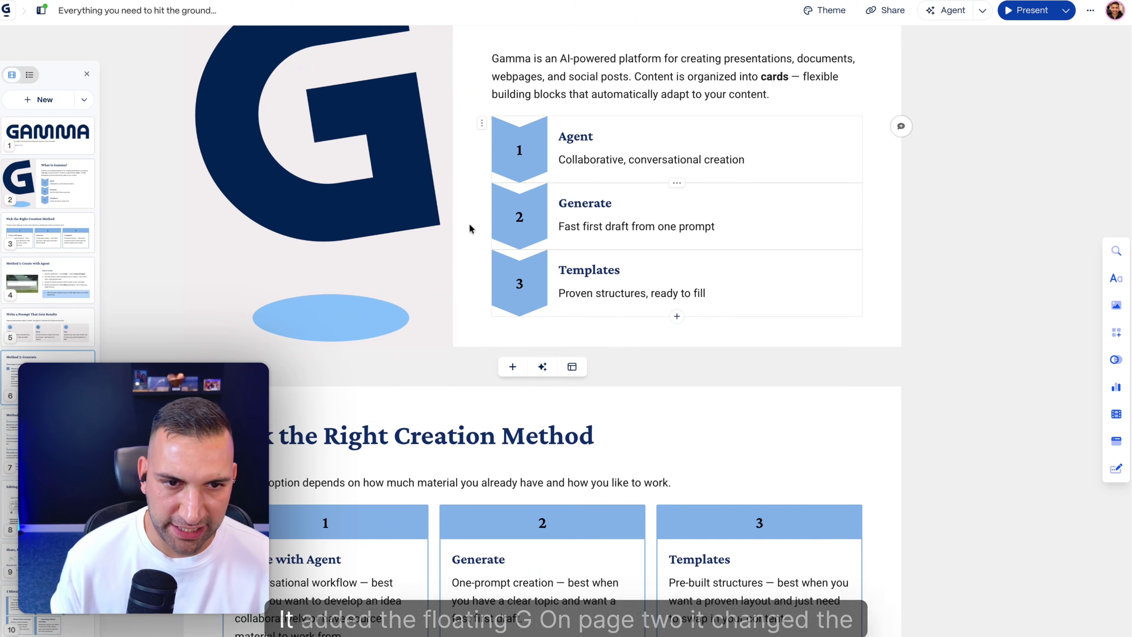
scroll(348, 220, "up", 2)
scroll(374, 288, "down", 6)
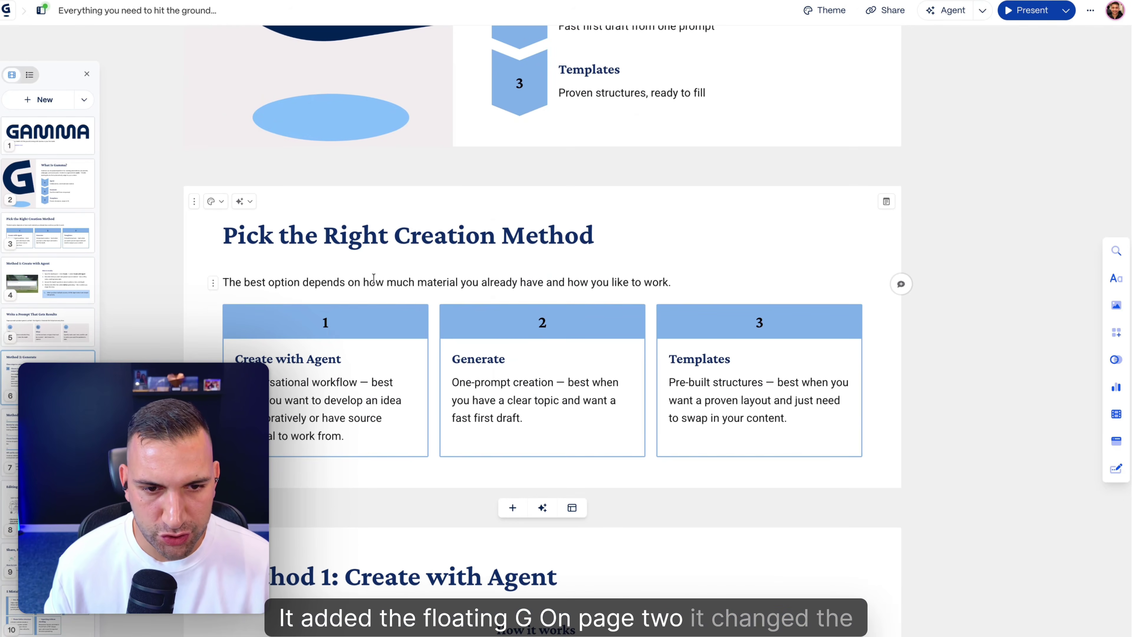
scroll(579, 366, "down", 9)
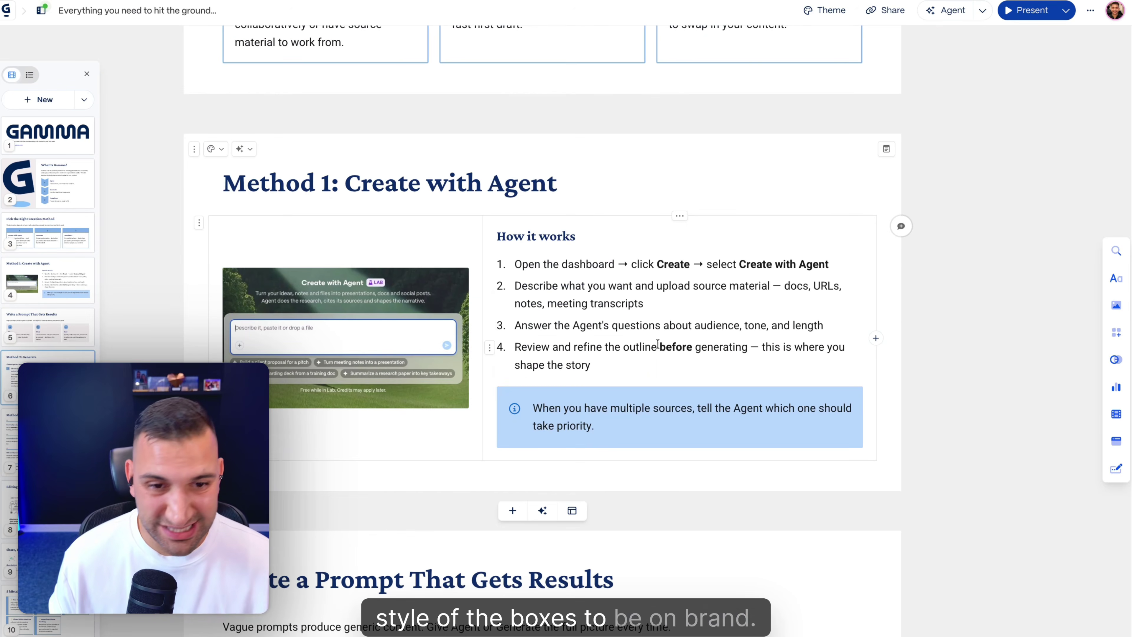
scroll(573, 304, "down", 1)
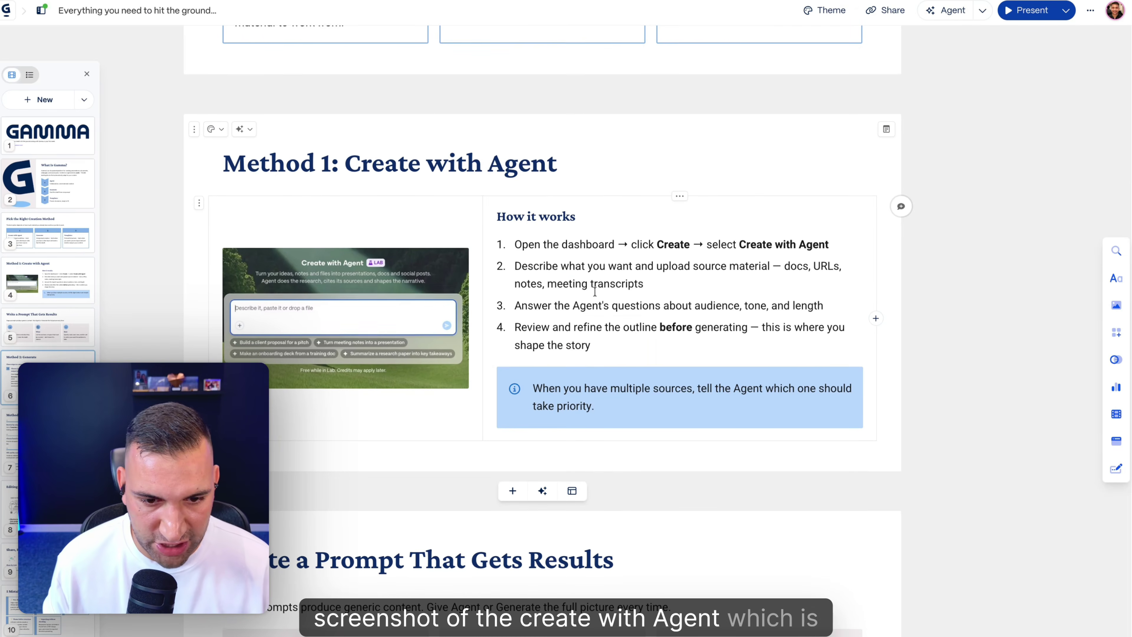
scroll(592, 293, "down", 12)
scroll(592, 293, "down", 5)
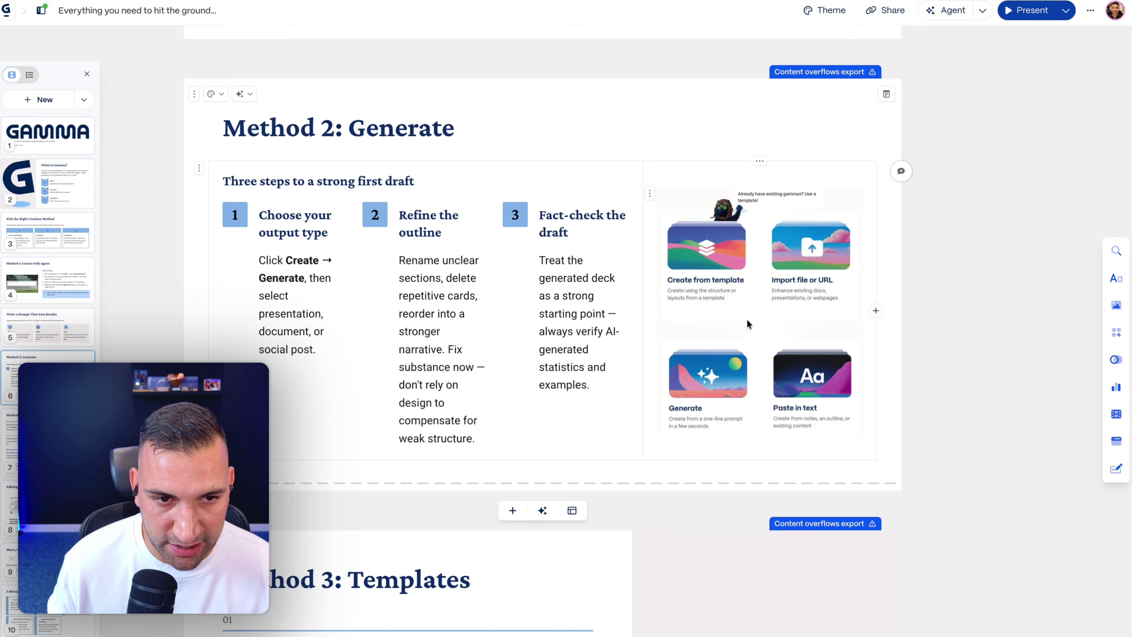
Replace the AI image on the Method 3: Templates slide with an uploaded screenshot of the Choose a template page.
scroll(720, 436, "down", 10)
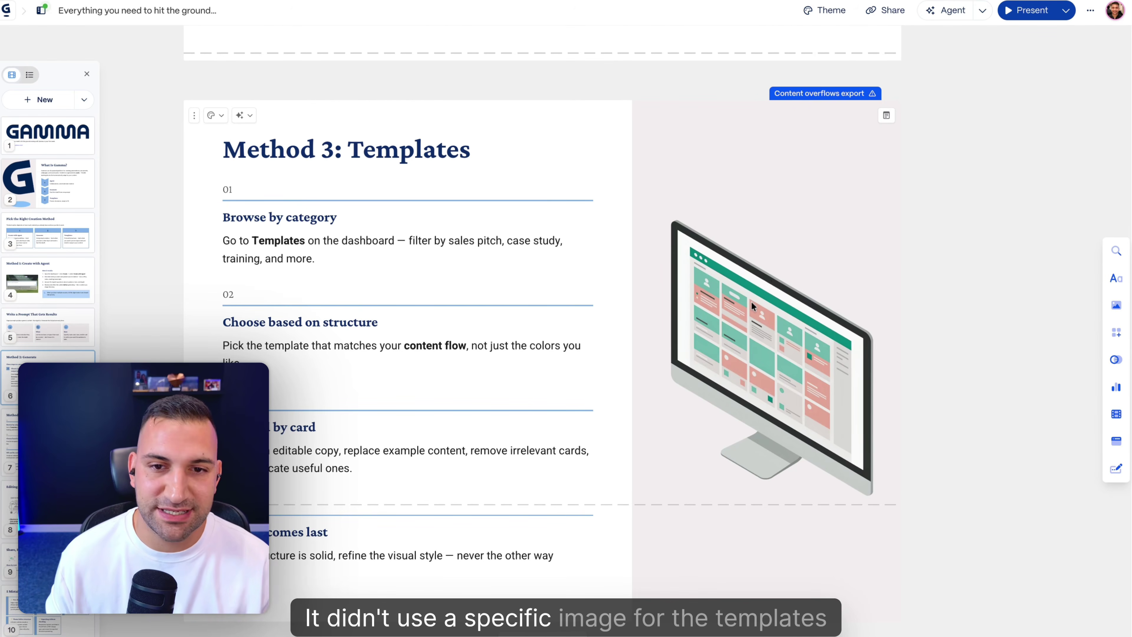
left_click(756, 273)
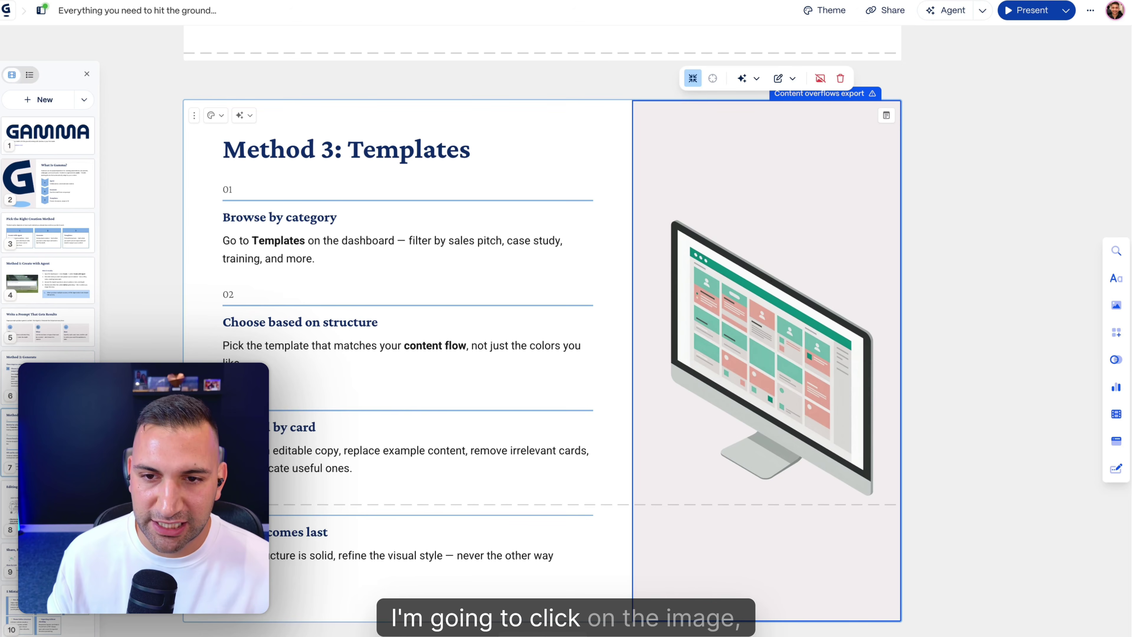
left_click(793, 81)
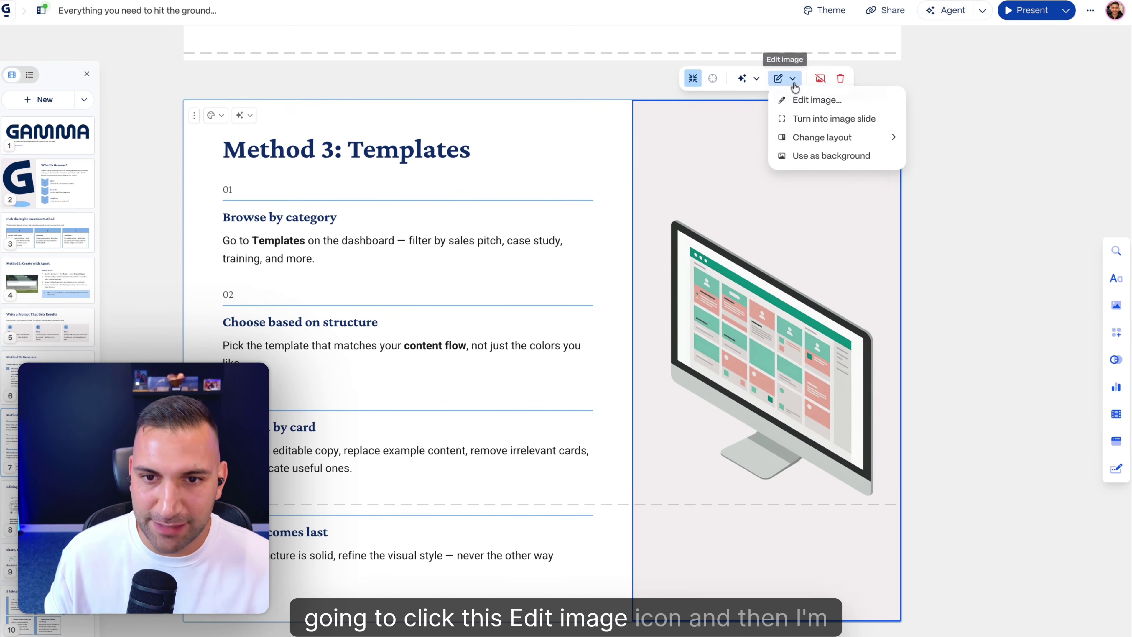
left_click(809, 99)
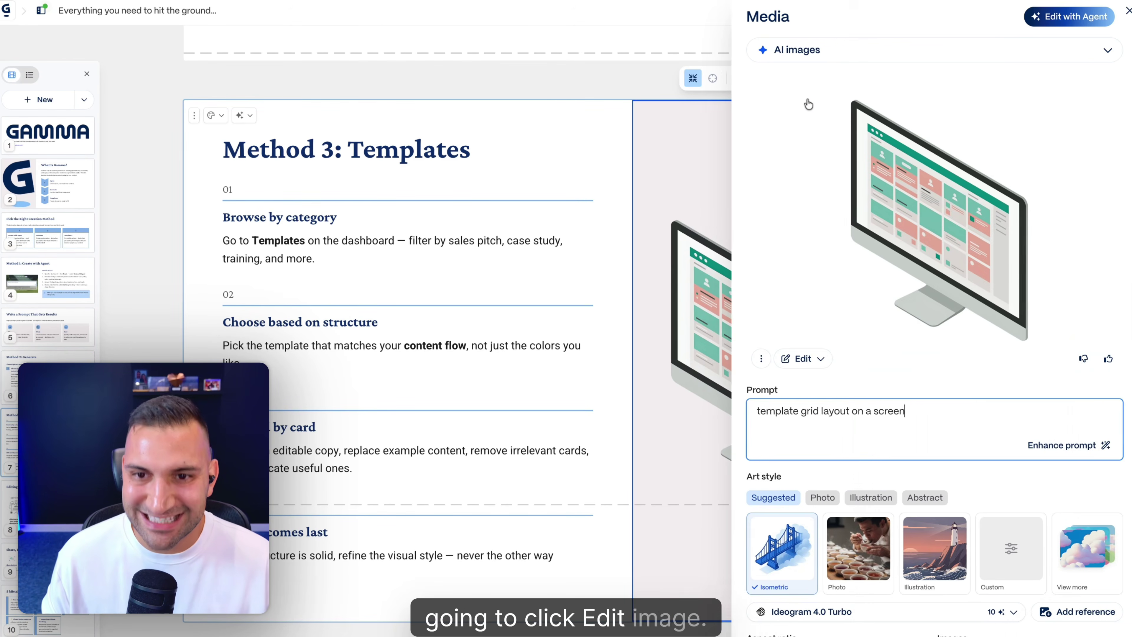
left_click(791, 52)
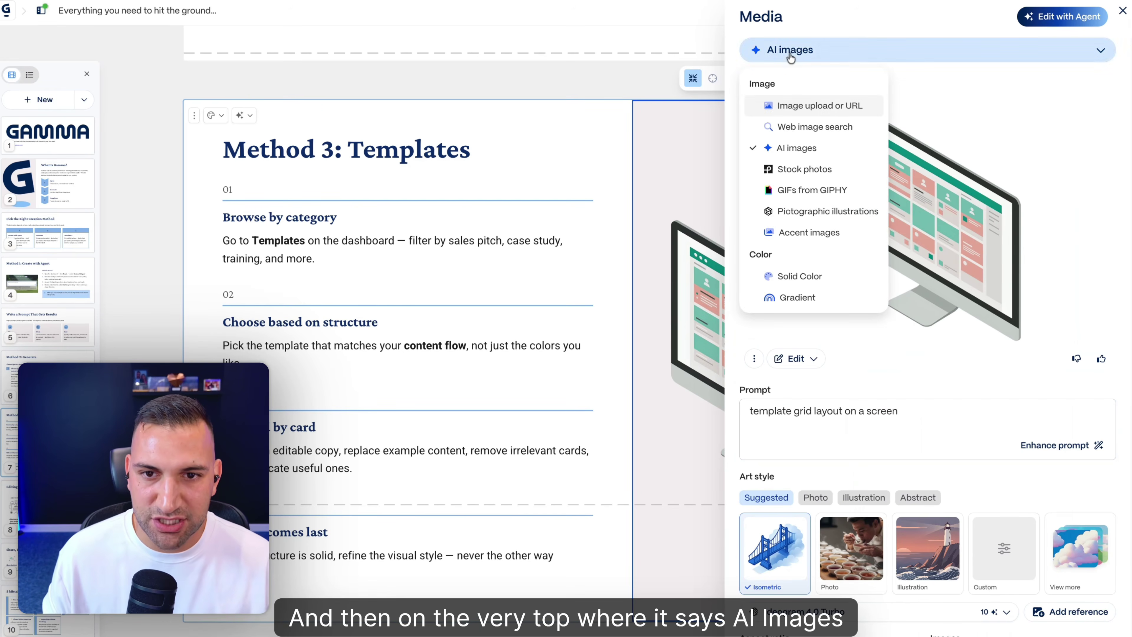
left_click(815, 107)
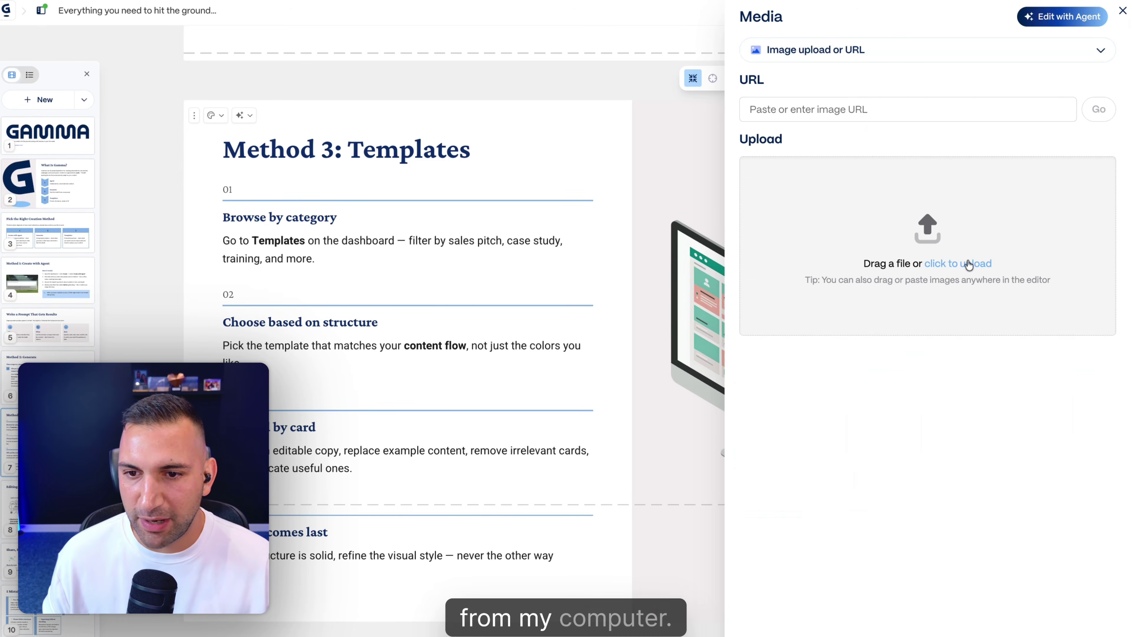
left_click_drag(1070, 589, 841, 222)
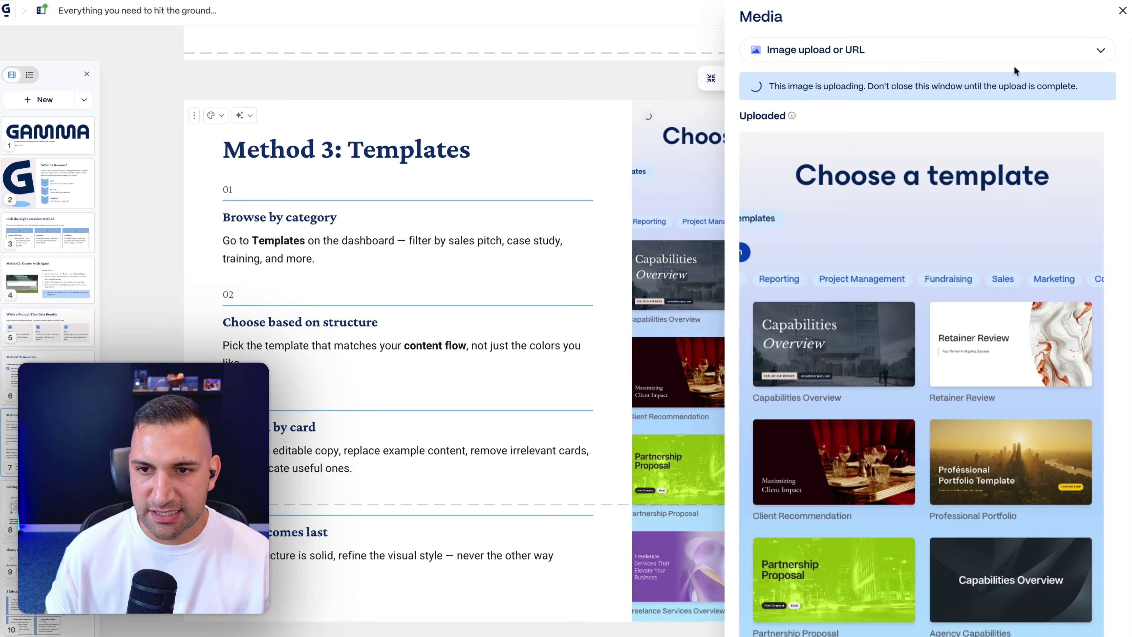
left_click(1122, 10)
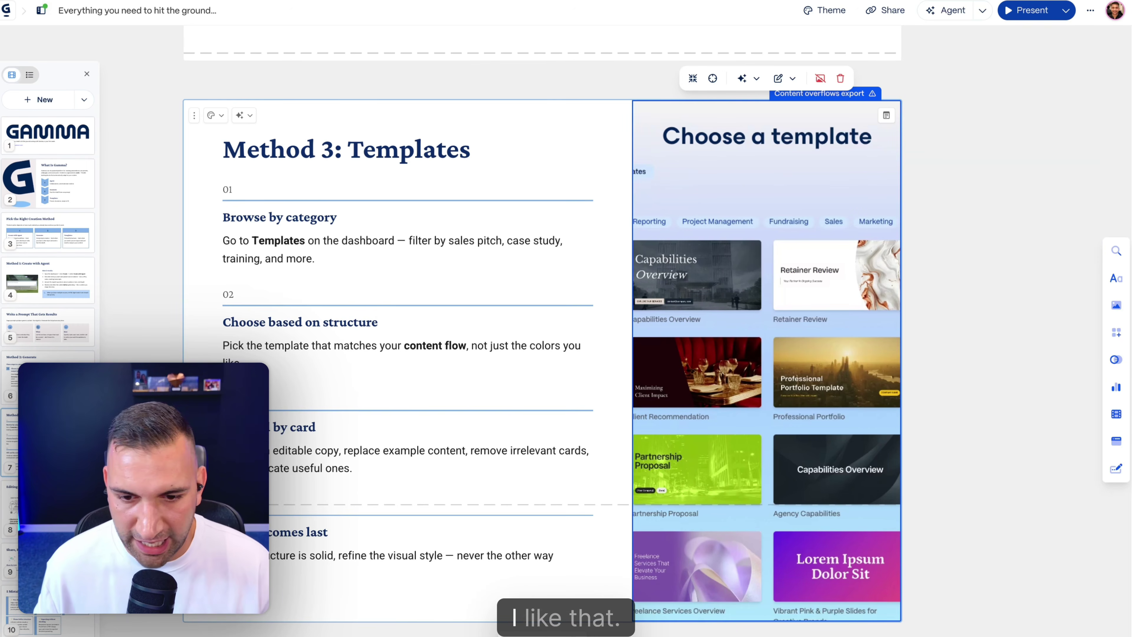
Review the remaining slides from Editing & Refining Your Deck through the closing Sources slide.
scroll(923, 340, "down", 10)
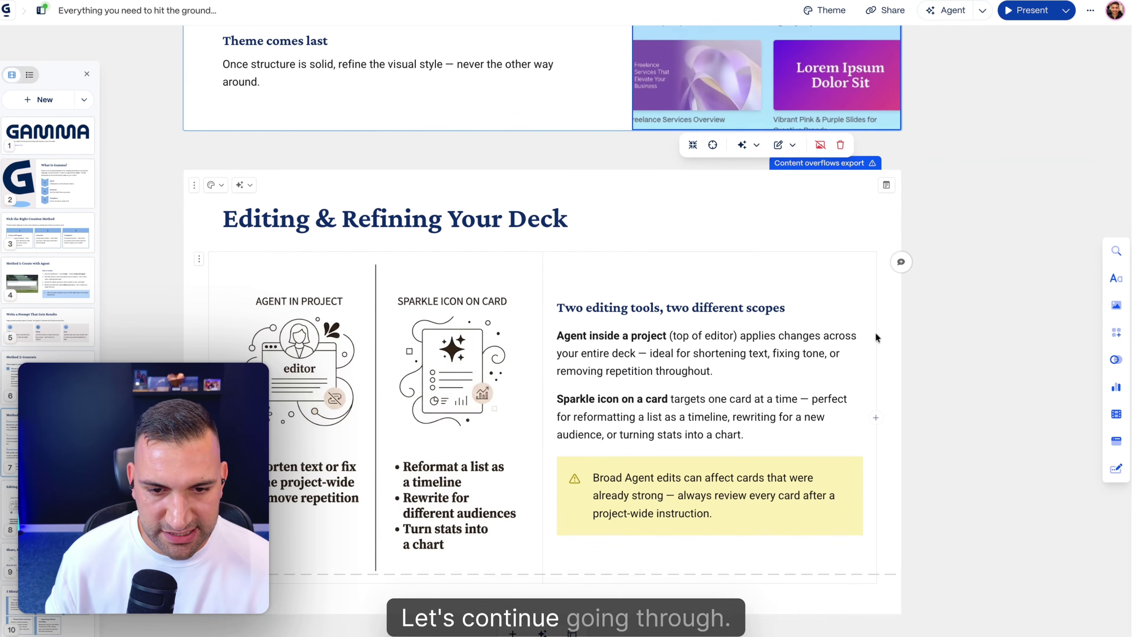
scroll(487, 311, "down", 15)
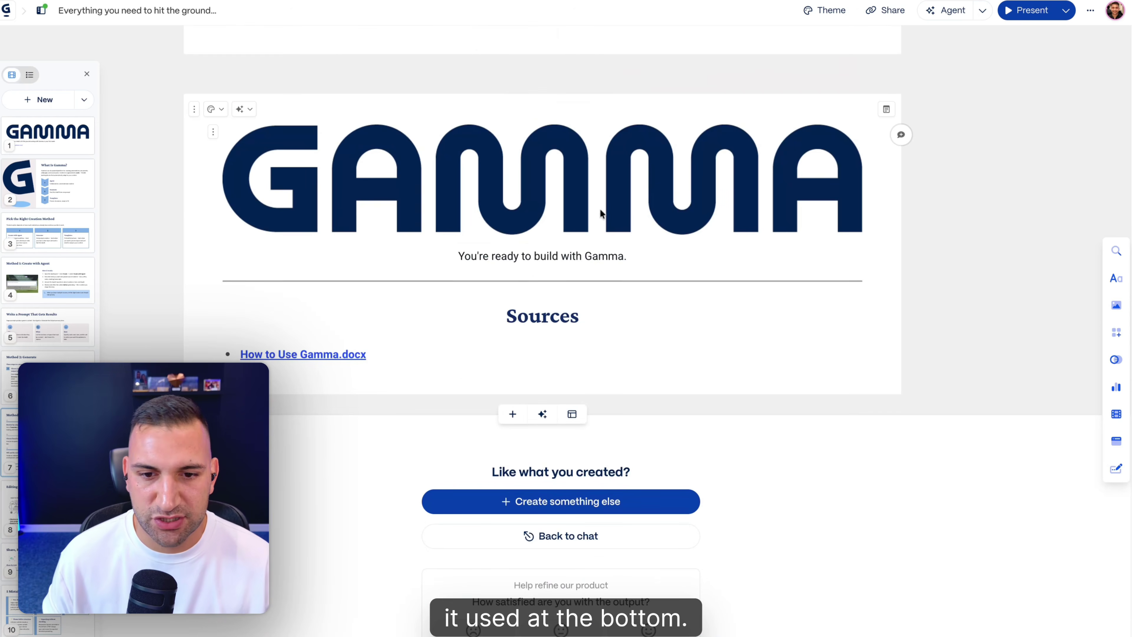
Replace the GAMMA logo on the closing Sources slide with the uploaded megaphone-shaped version of the logo.
left_click(607, 189)
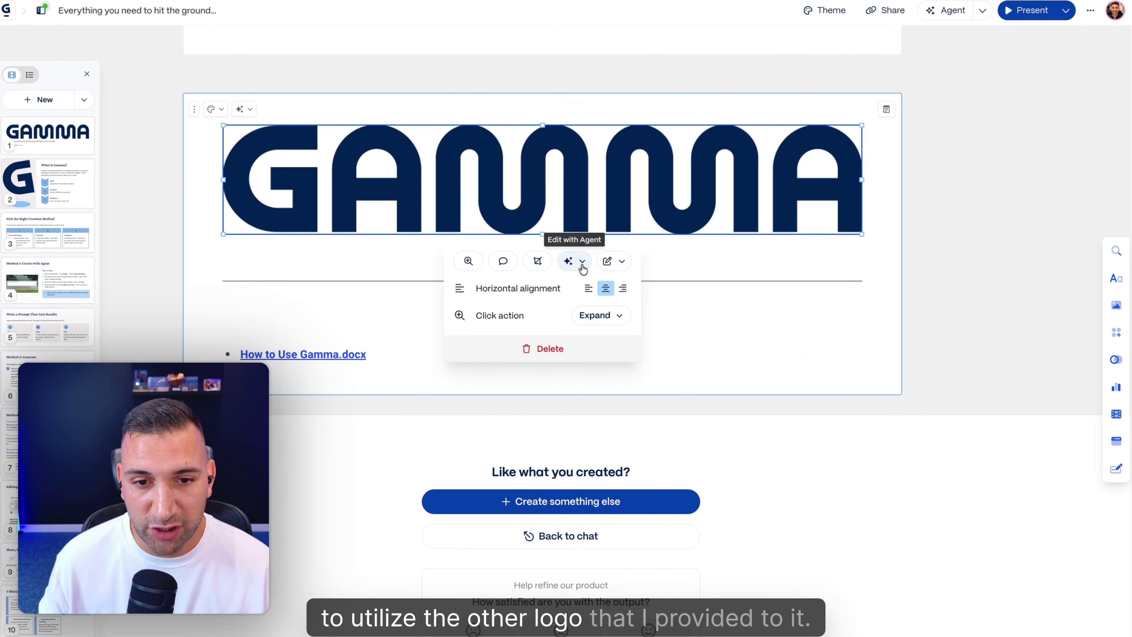
left_click(609, 261)
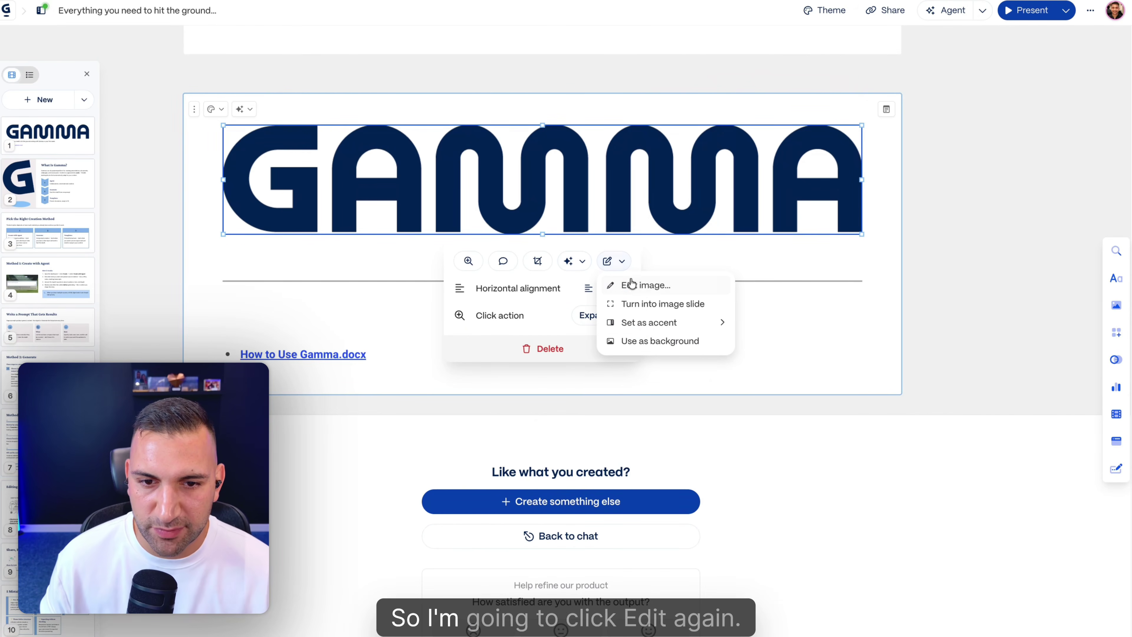
left_click(646, 286)
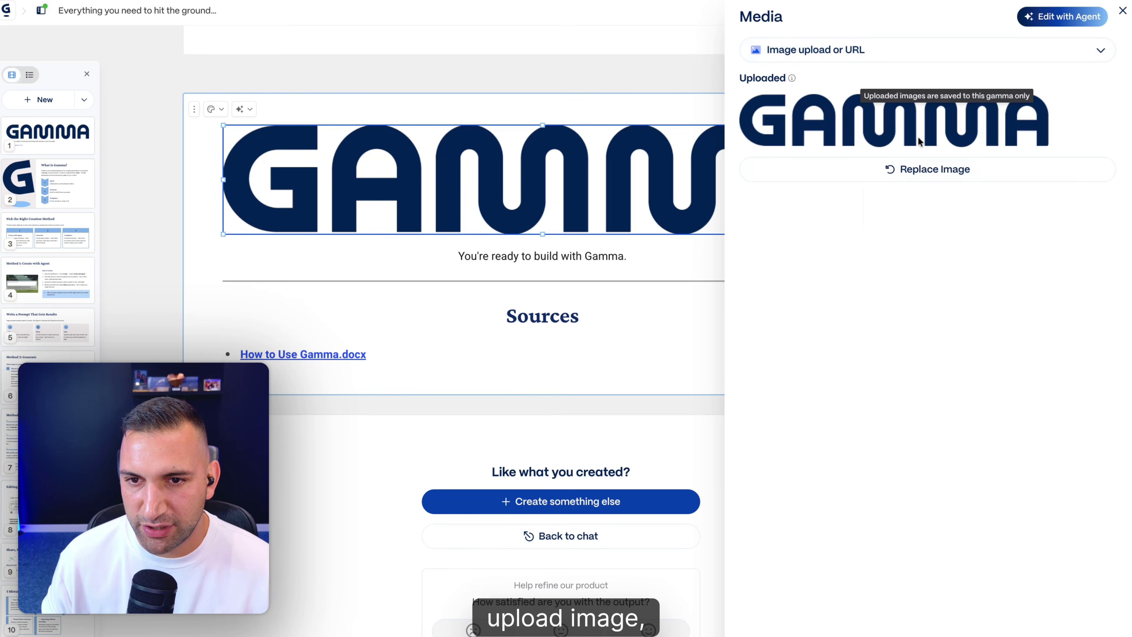
left_click(937, 182)
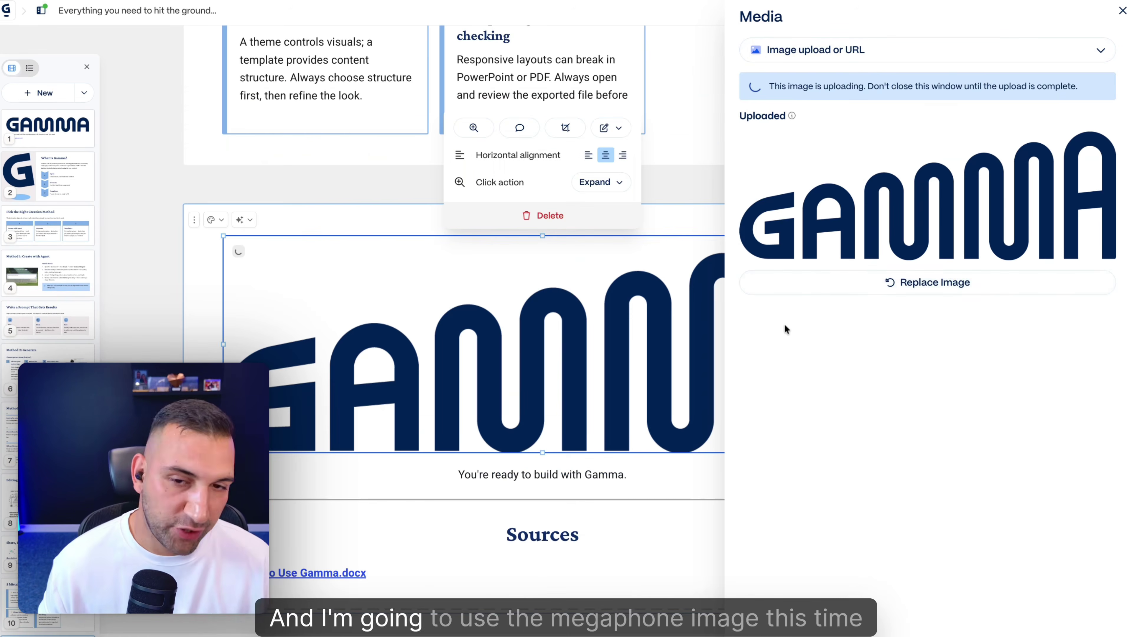
left_click(676, 228)
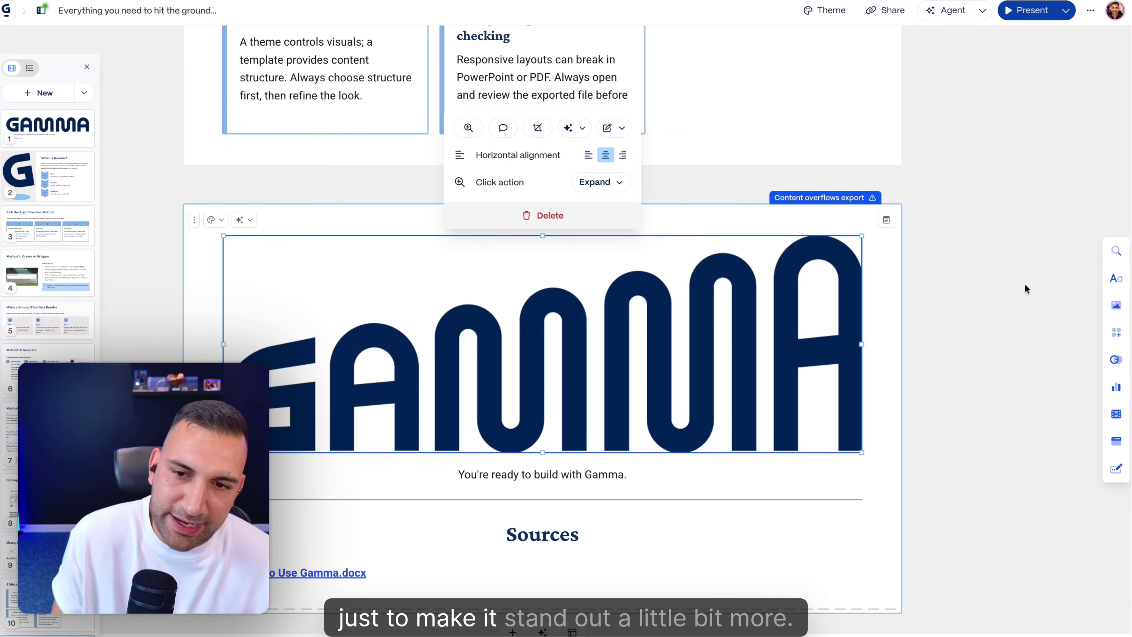
left_click(968, 294)
Ask the Agent to implement a faint black gradient throughout each slide to make it pop a little, and check the edited slides.
scroll(943, 309, "up", 1)
scroll(944, 308, "up", 20)
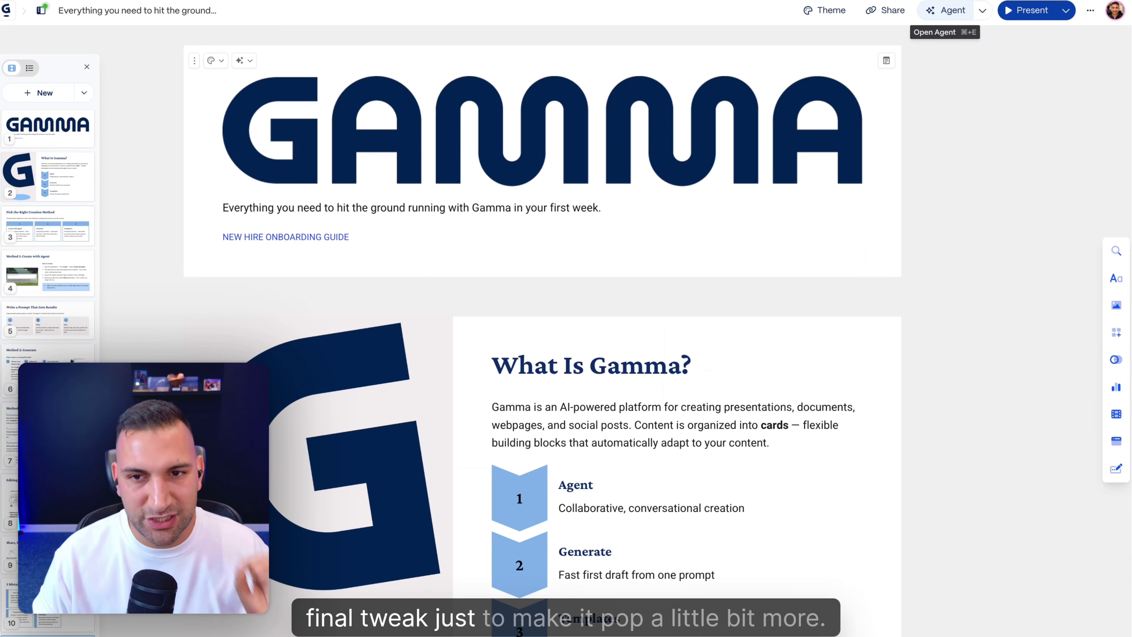
left_click(945, 10)
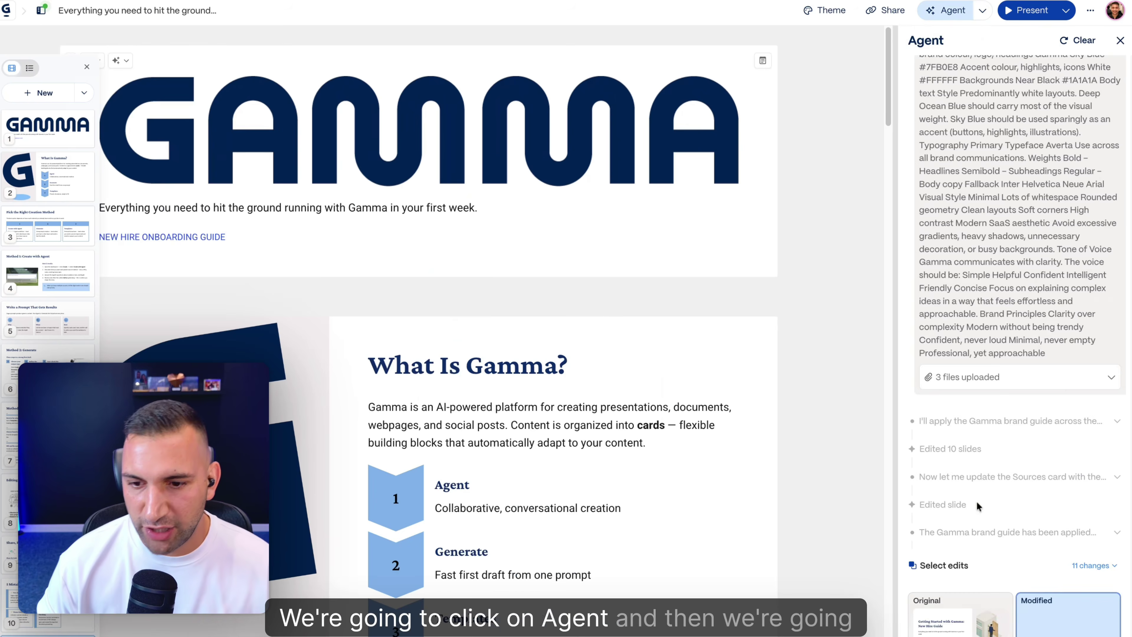
type("This was great, but can do im")
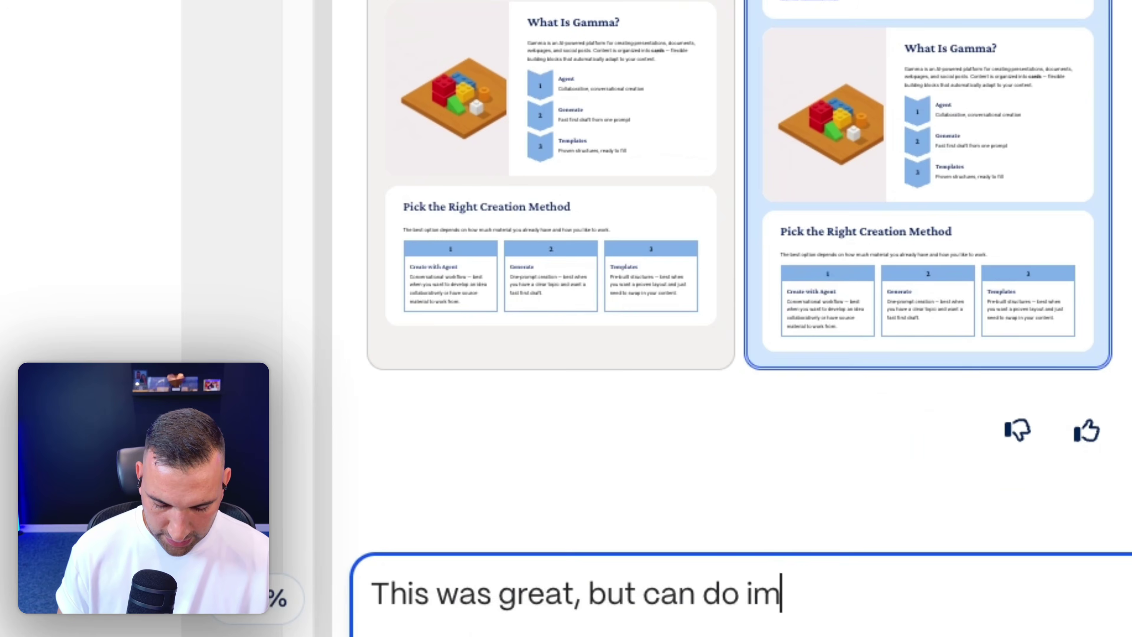
type("plement a faint black gradient throughout each slig")
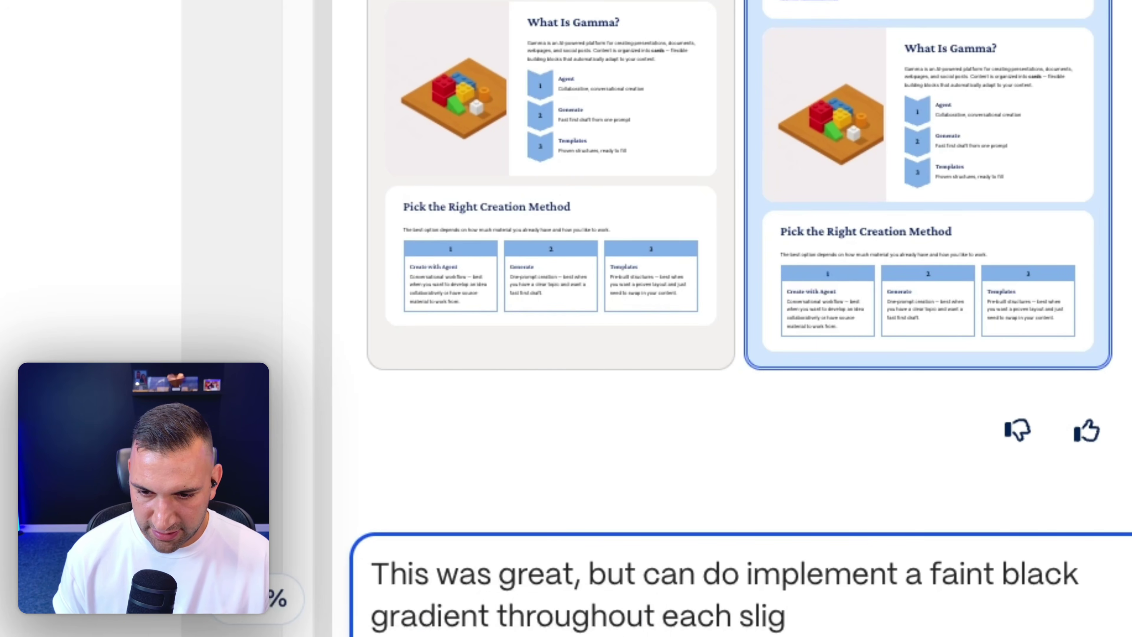
key("BackSpace")
type("de, to just make it")
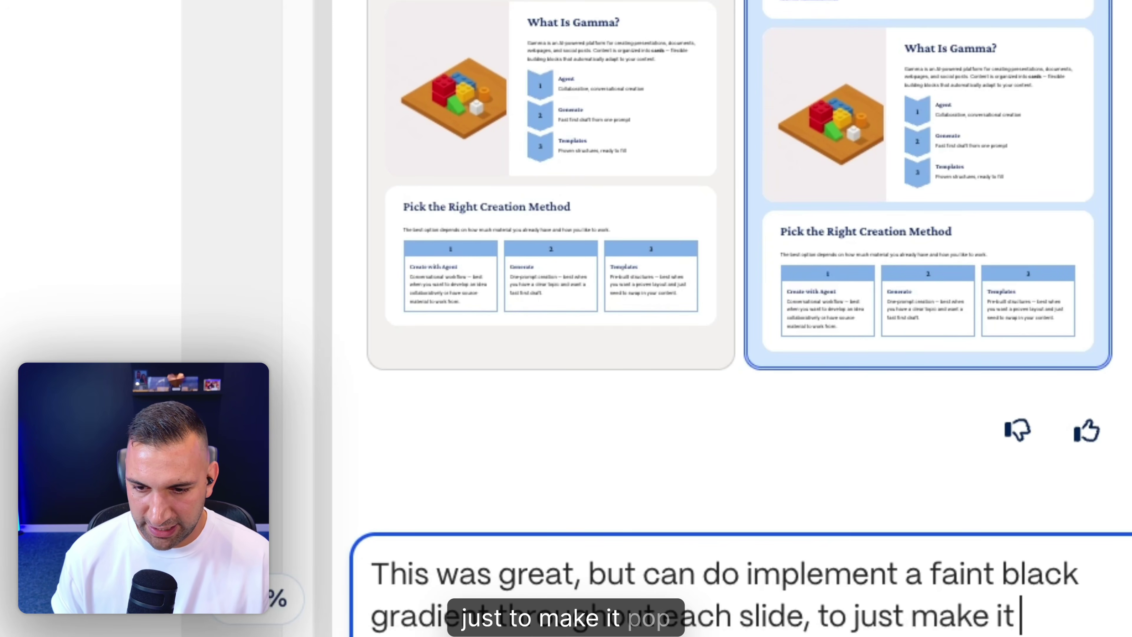
type(" pop a little.")
key("Return")
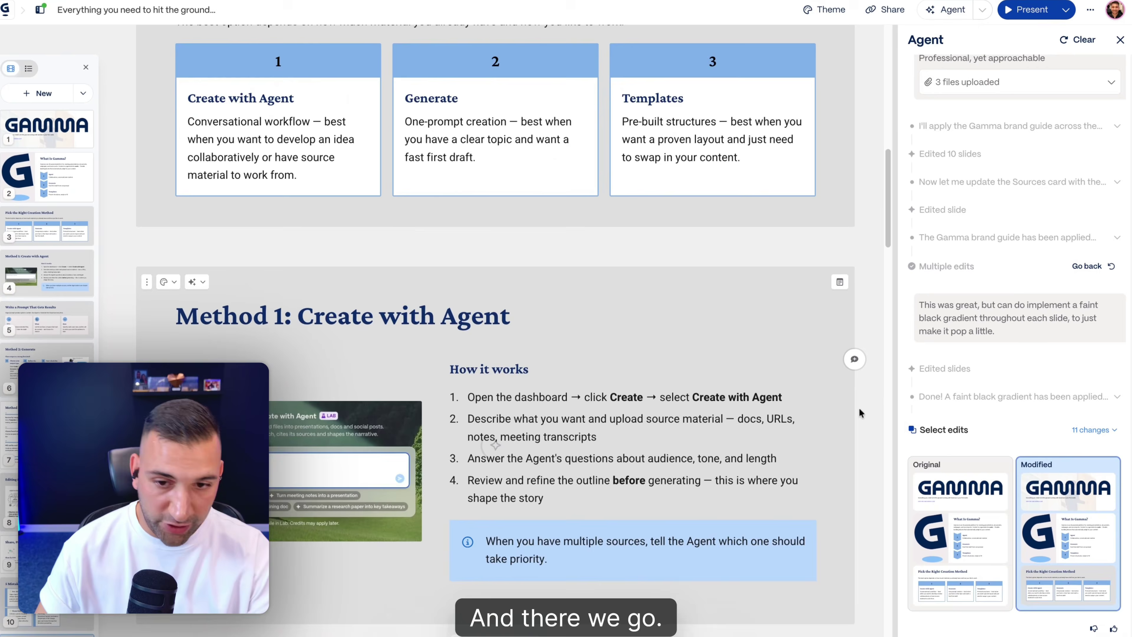
scroll(859, 412, "down", 20)
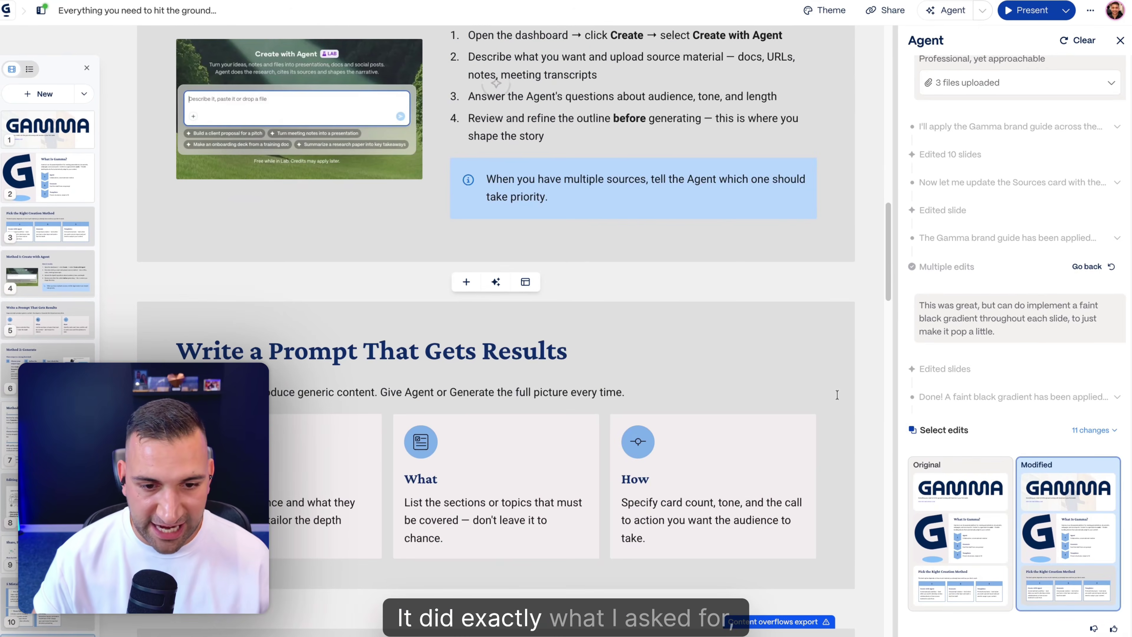
scroll(837, 397, "down", 10)
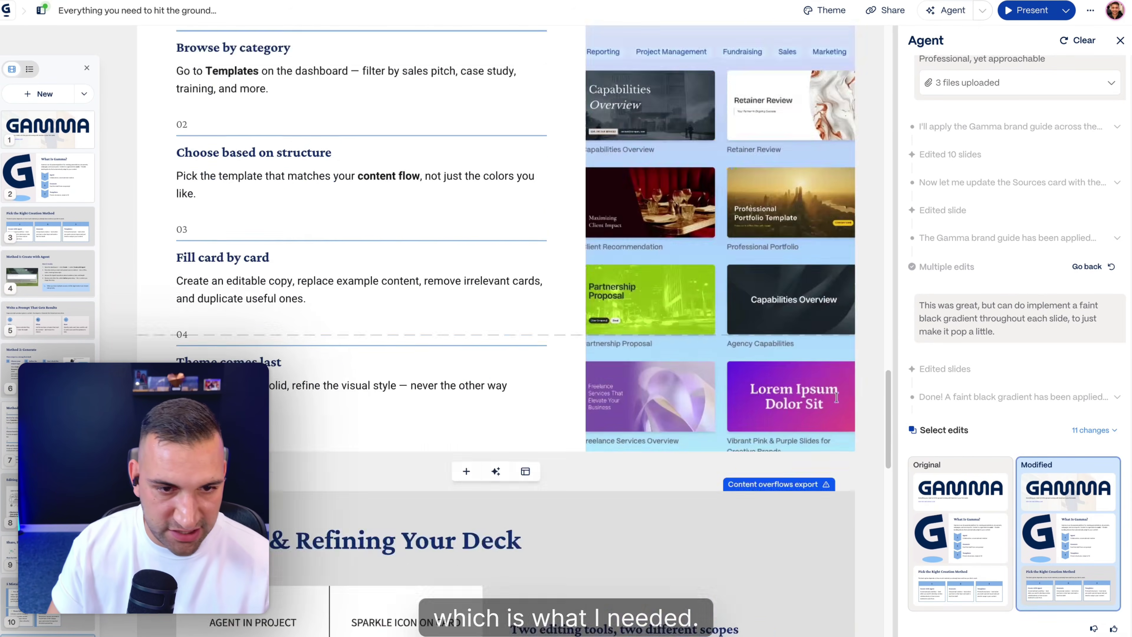